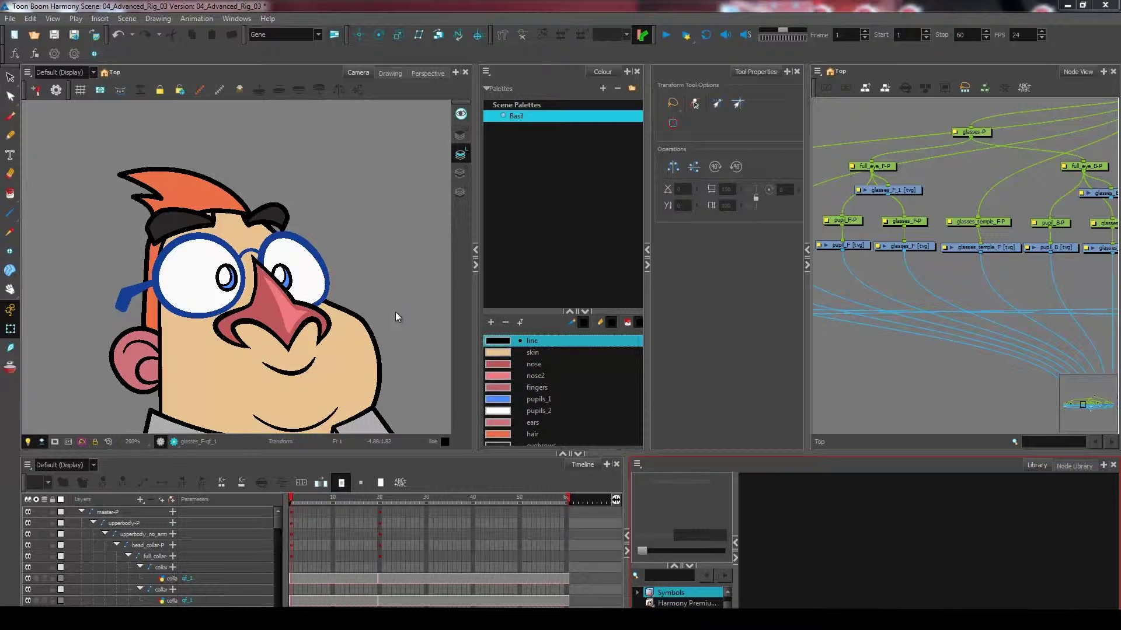
# Examine the front lens and pupil of the glasses, identifying their glasses_F and pupil_F drawing nodes in the network.
pyautogui.moveTo(395, 312); pyautogui.dragTo(369, 278)
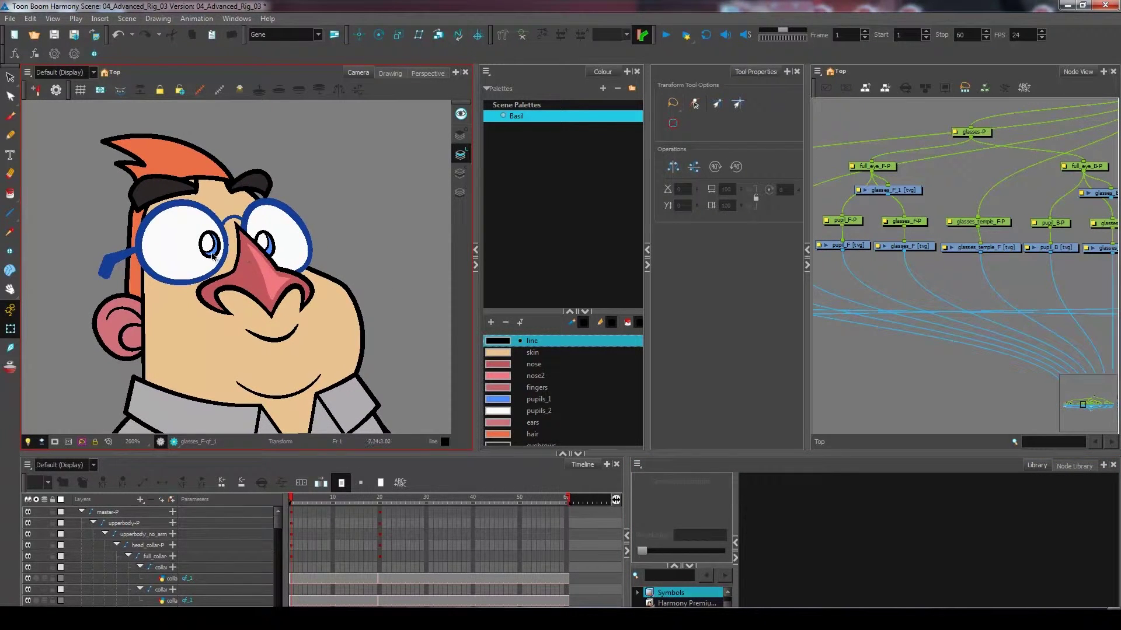
pyautogui.hotkey('shift', 't')
pyautogui.click(193, 266)
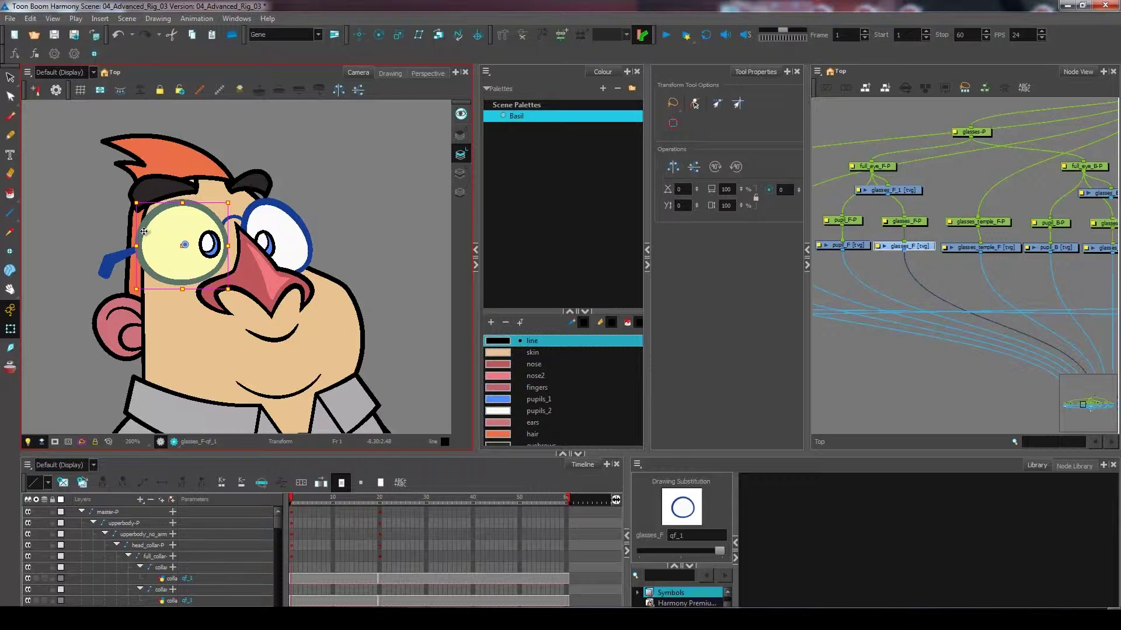
pyautogui.click(288, 188)
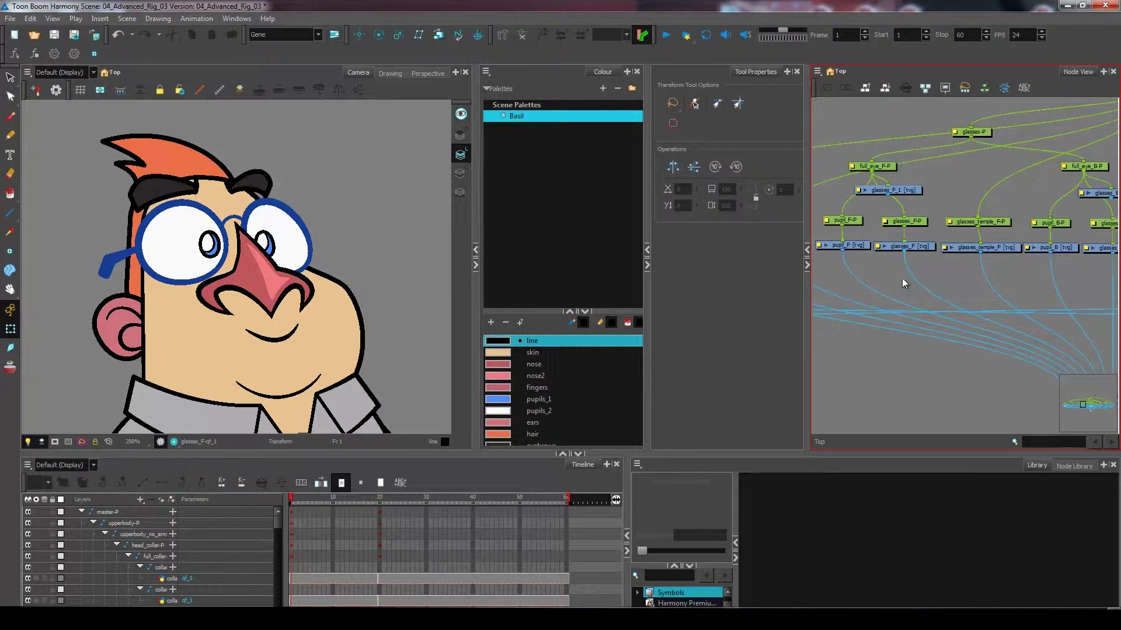
pyautogui.click(910, 249)
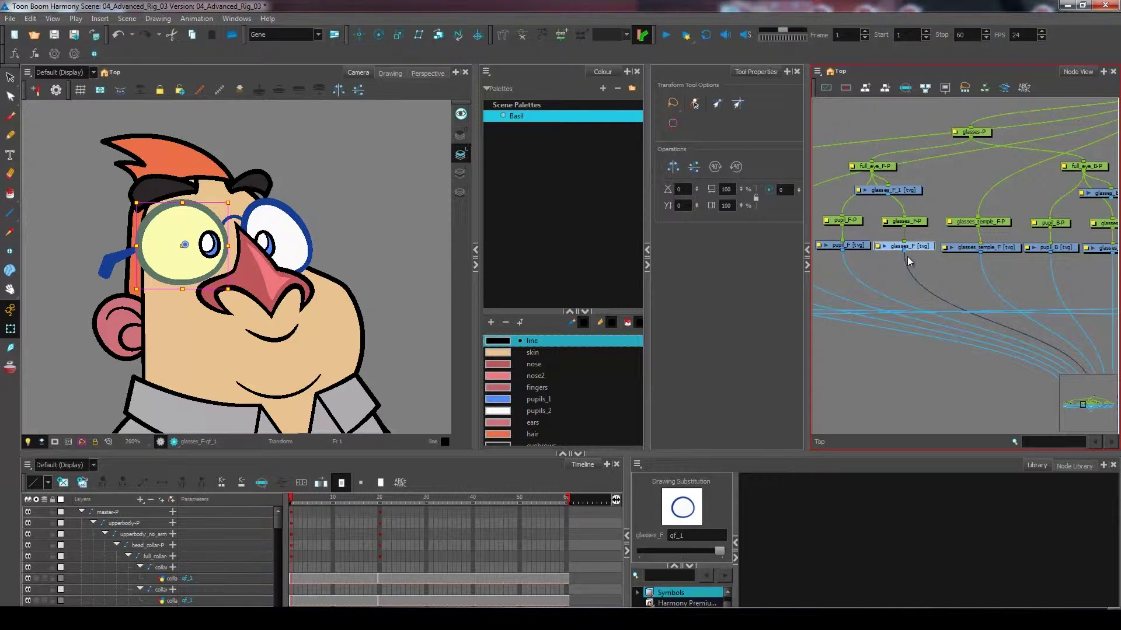
pyautogui.moveTo(915, 258); pyautogui.dragTo(926, 232)
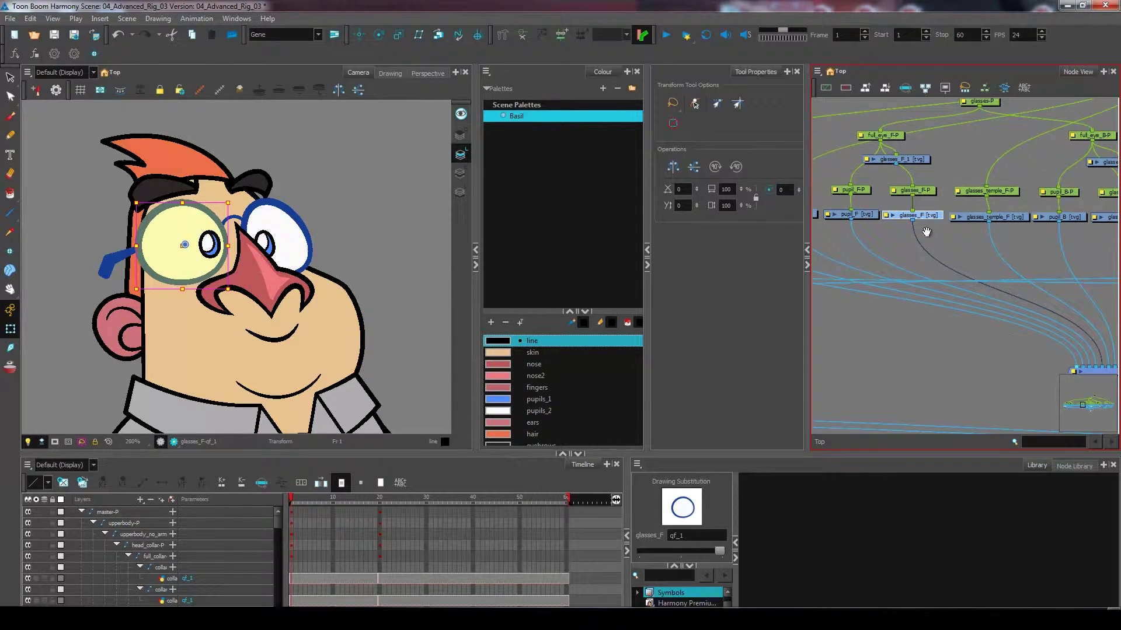
pyautogui.click(863, 214)
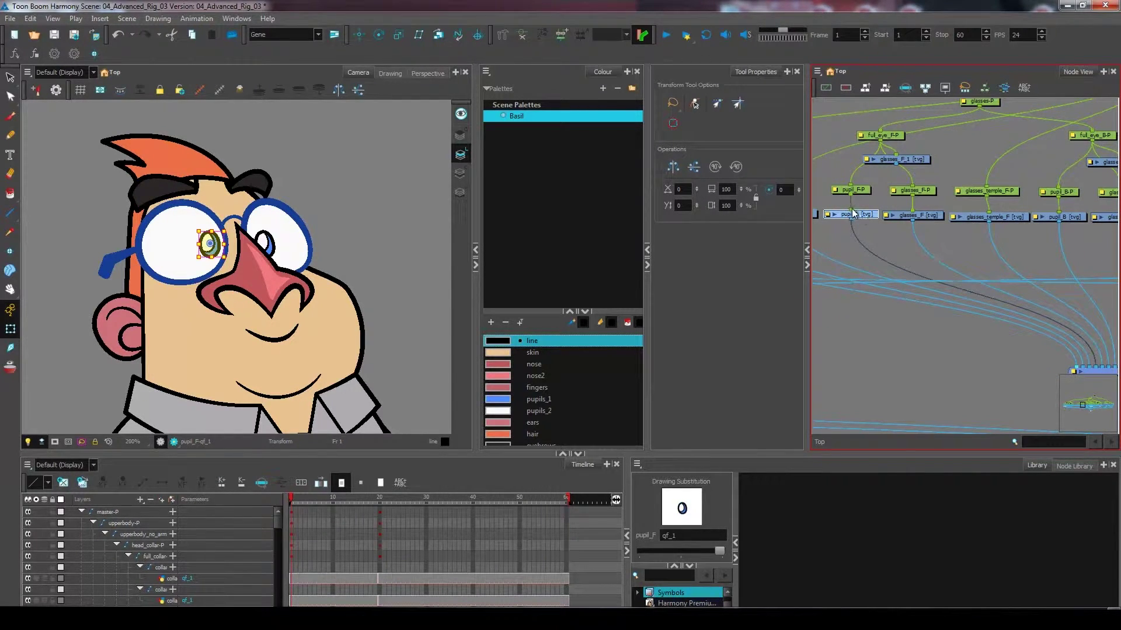
pyautogui.moveTo(922, 236); pyautogui.dragTo(898, 233)
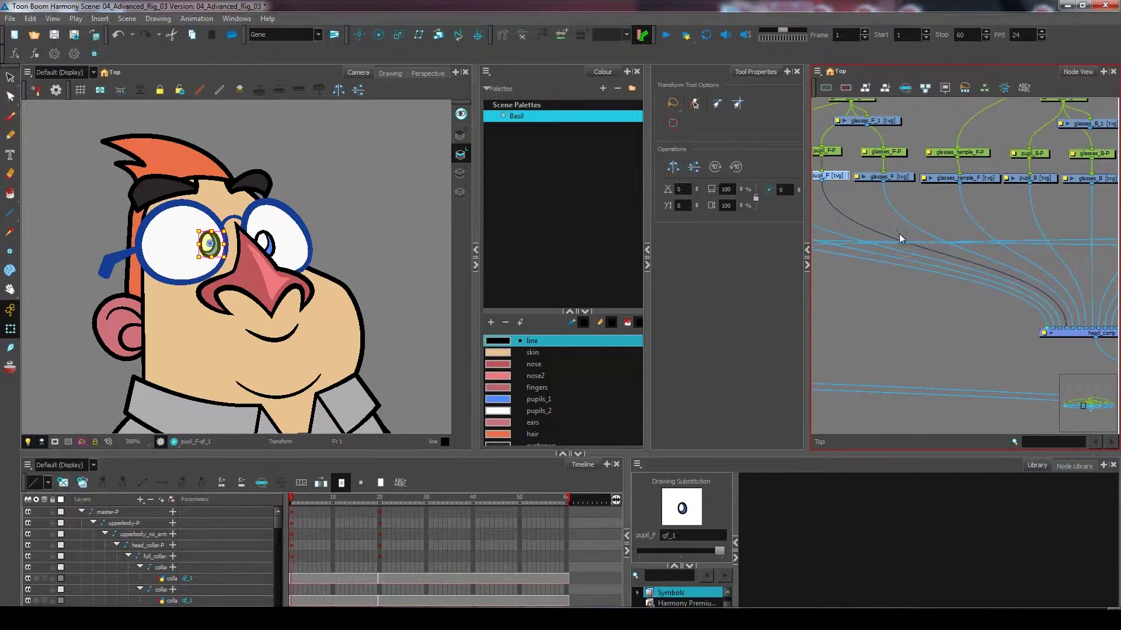
# Add a composite node below glasses_F and insert it into the connection between that drawing and the head composite.
pyautogui.hotkey('ctrl', 'h')
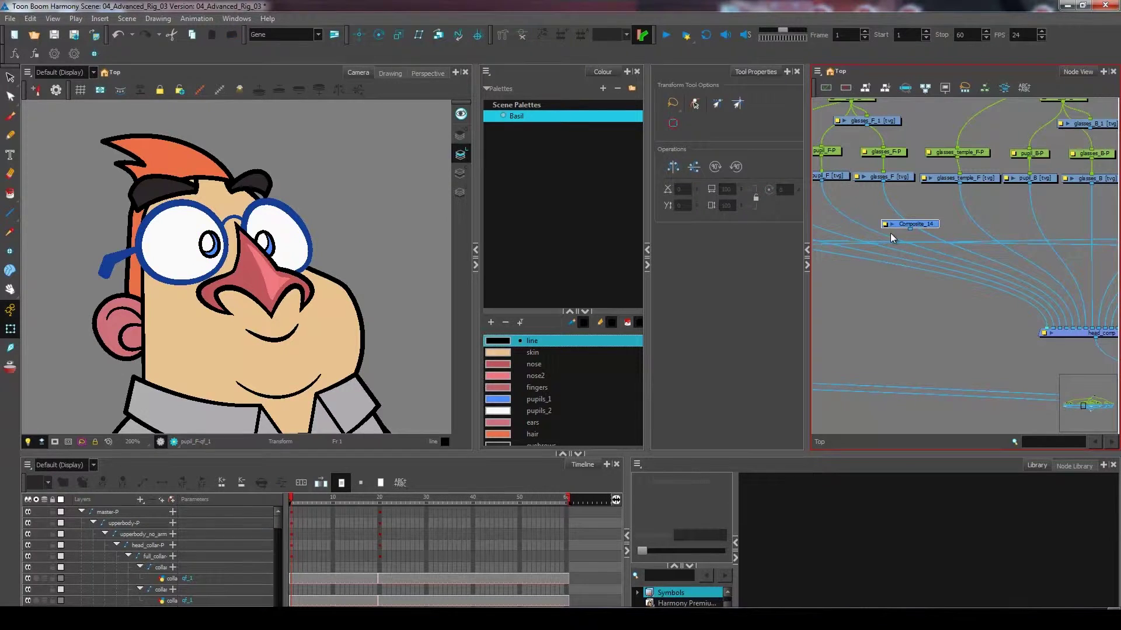
pyautogui.moveTo(930, 229); pyautogui.dragTo(906, 233)
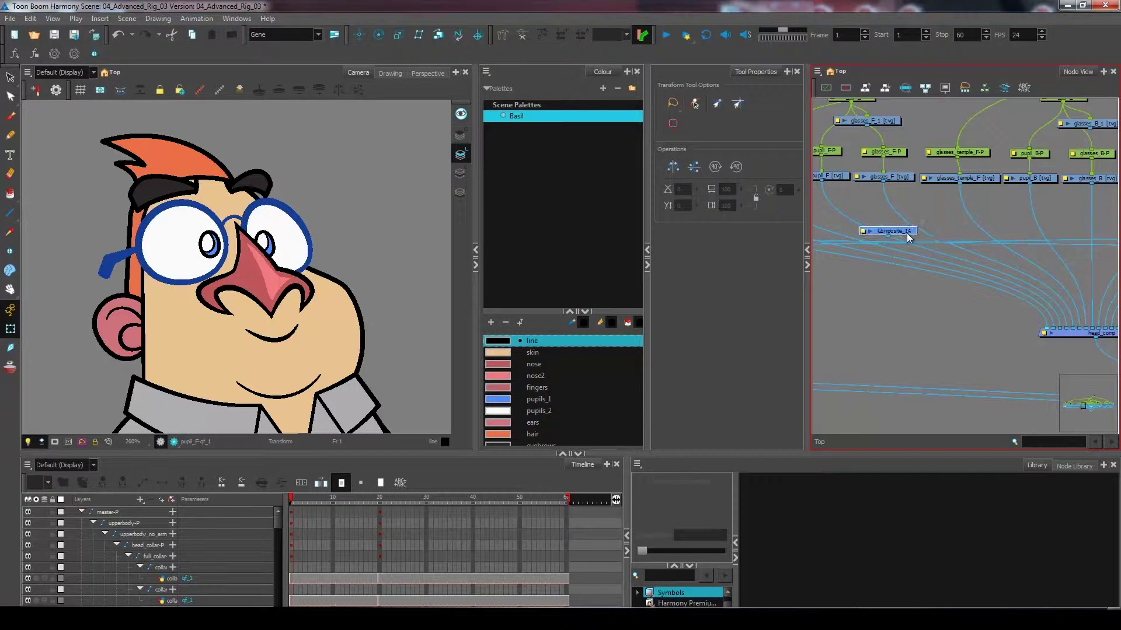
pyautogui.click(887, 176)
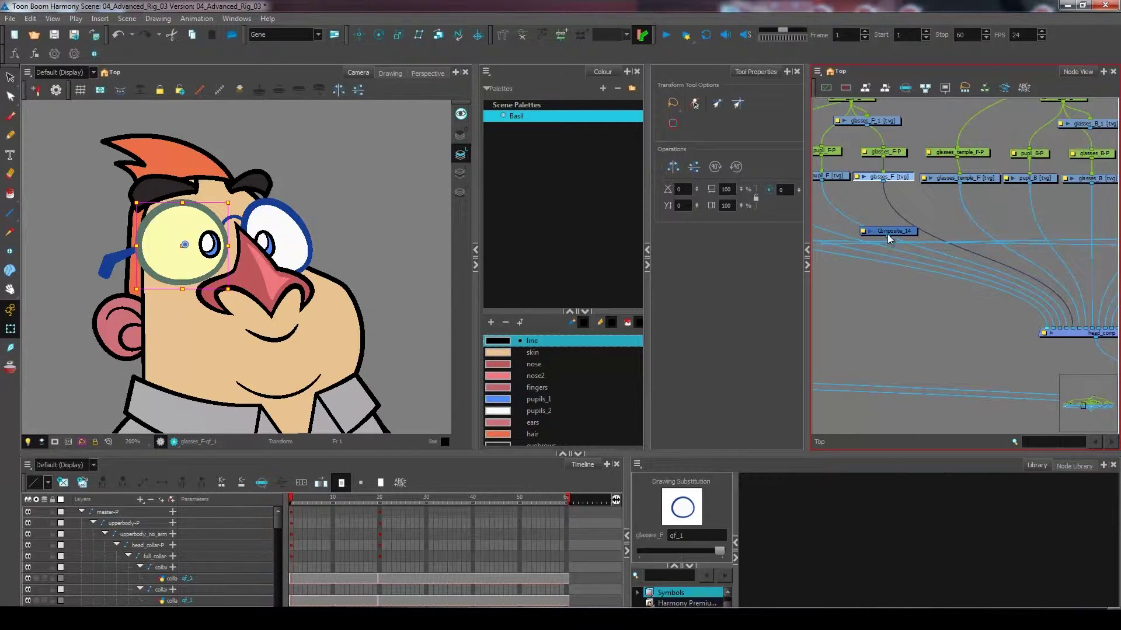
pyautogui.moveTo(890, 236); pyautogui.dragTo(1070, 328)
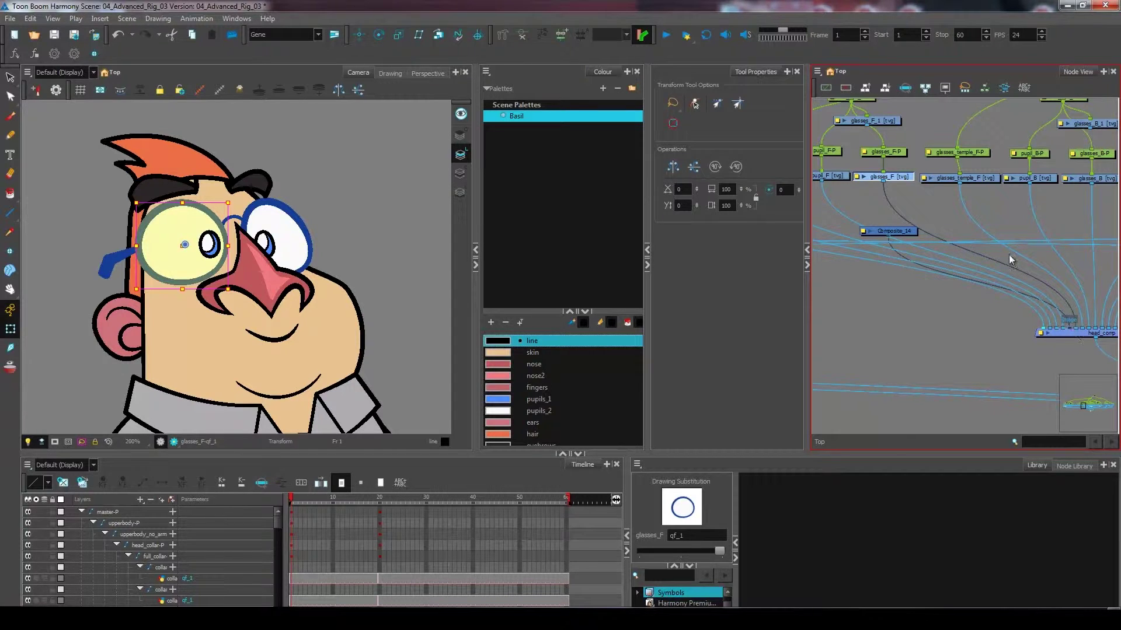
pyautogui.moveTo(926, 233); pyautogui.dragTo(931, 283)
pyautogui.click(952, 244)
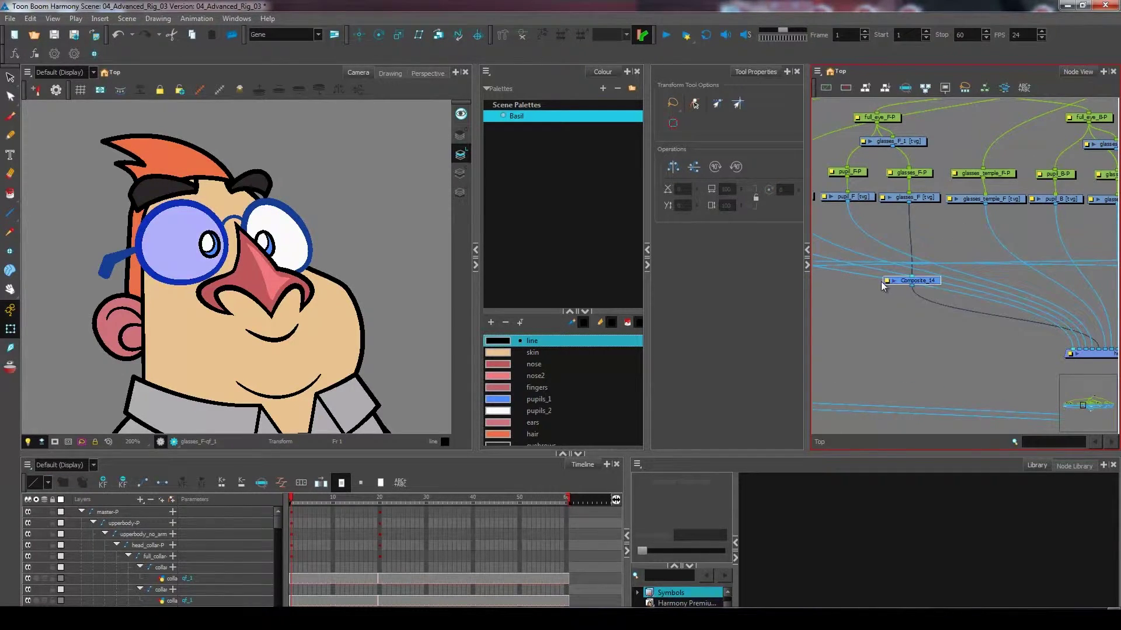
# Set the new composite's mode to Pass Through and rename it eye_F_comp.
pyautogui.doubleClick(882, 286)
pyautogui.click(520, 254)
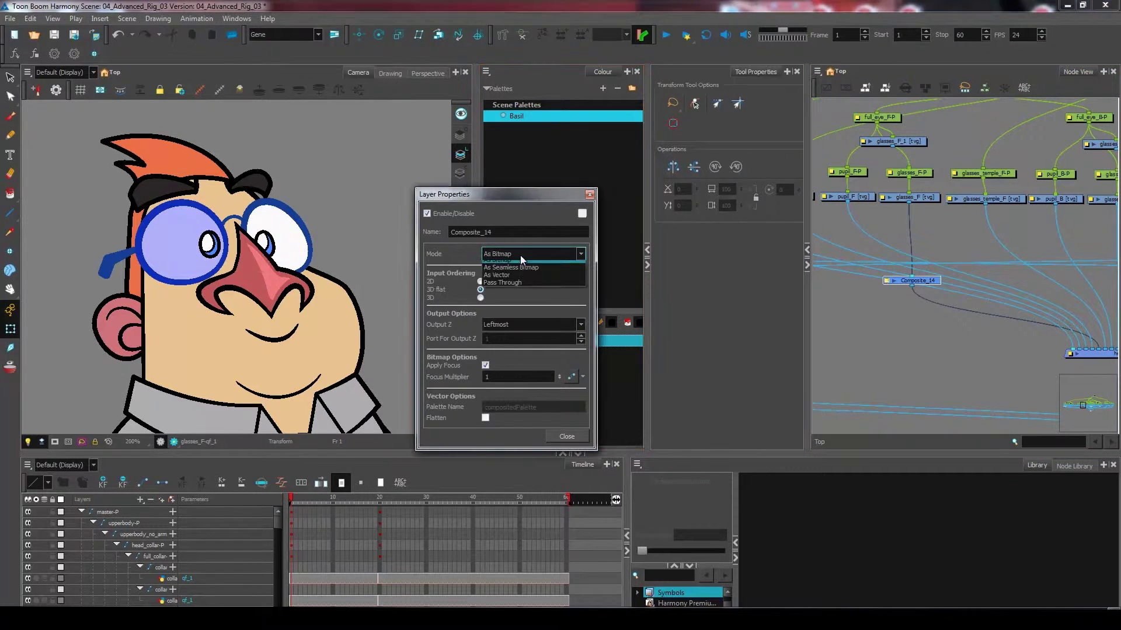
pyautogui.click(513, 287)
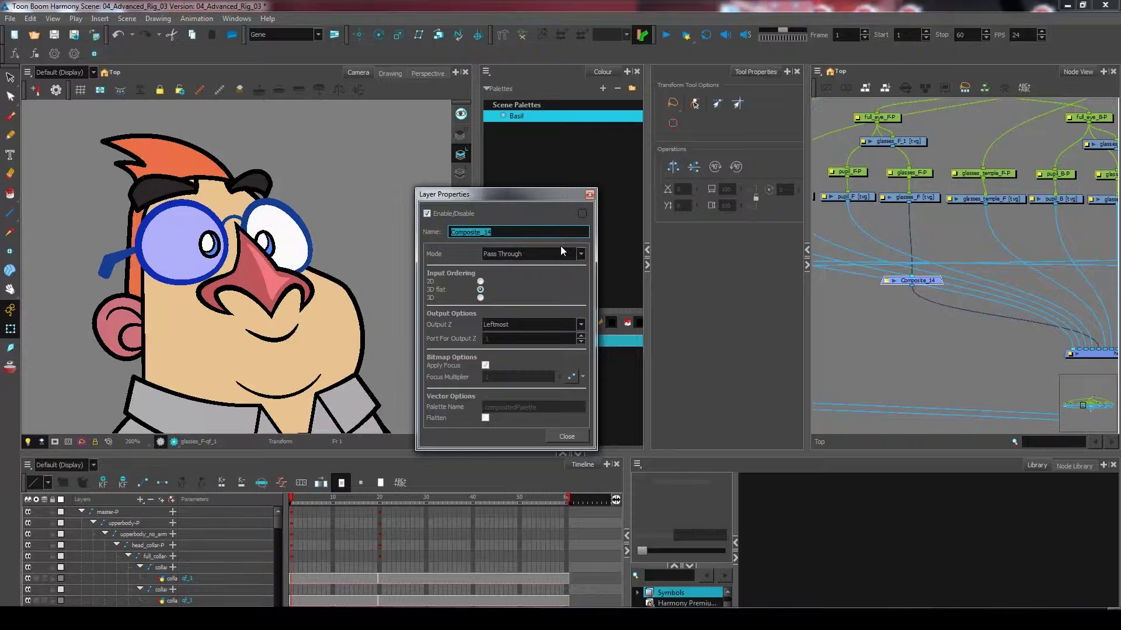
pyautogui.write('eye_F_comp')
pyautogui.press('Return')
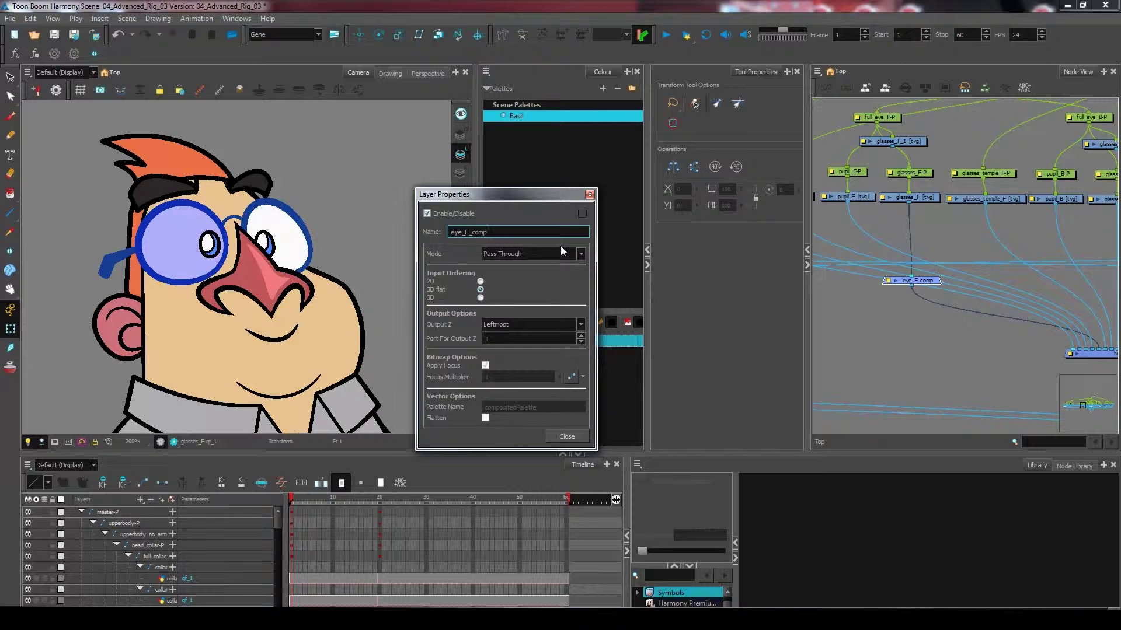
pyautogui.click(590, 195)
pyautogui.click(967, 237)
# Select the pupil inside the front lens to locate its drawing node in the network.
pyautogui.moveTo(865, 218); pyautogui.dragTo(928, 225)
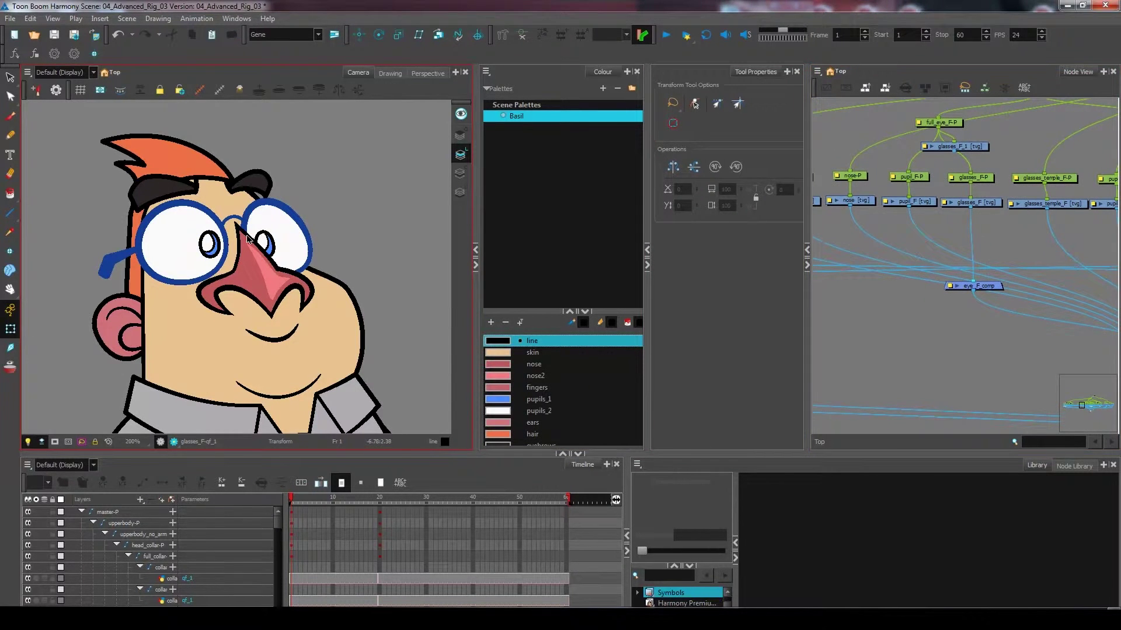
pyautogui.click(210, 252)
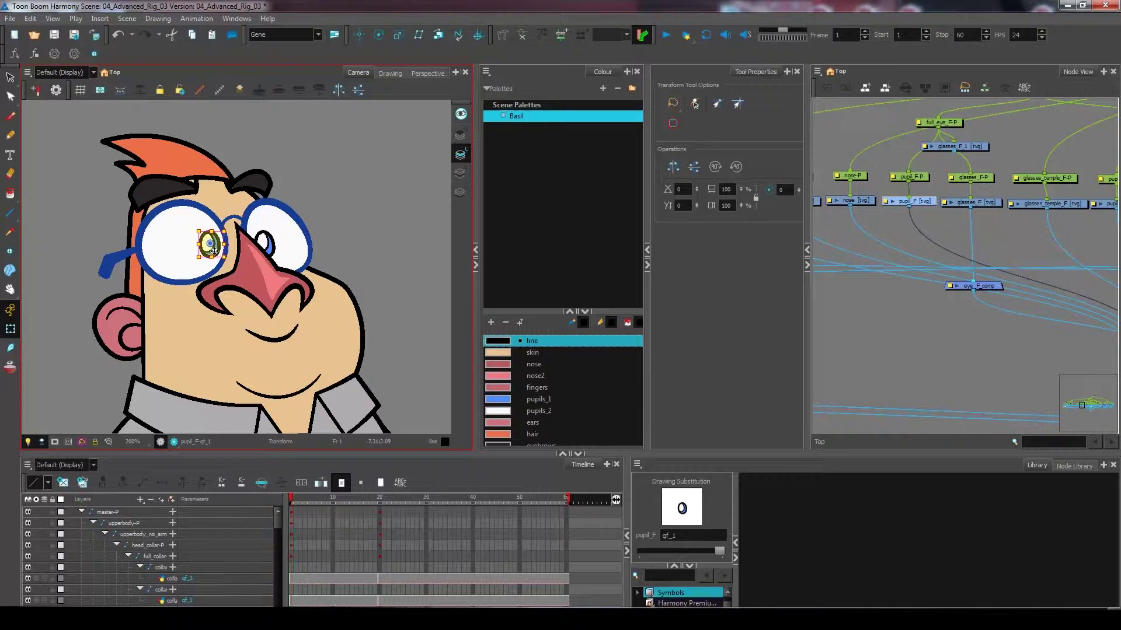
pyautogui.moveTo(213, 251)
pyautogui.mouseDown()
pyautogui.moveTo(173, 233)
pyautogui.moveTo(161, 258)
pyautogui.moveTo(231, 230)
pyautogui.moveTo(153, 258)
pyautogui.moveTo(232, 251)
pyautogui.moveTo(198, 250)
pyautogui.moveTo(202, 229)
pyautogui.moveTo(155, 233)
pyautogui.moveTo(152, 247)
pyautogui.moveTo(174, 283)
pyautogui.moveTo(214, 279)
pyautogui.moveTo(183, 282)
pyautogui.moveTo(220, 263)
pyautogui.mouseUp()
pyautogui.click(359, 254)
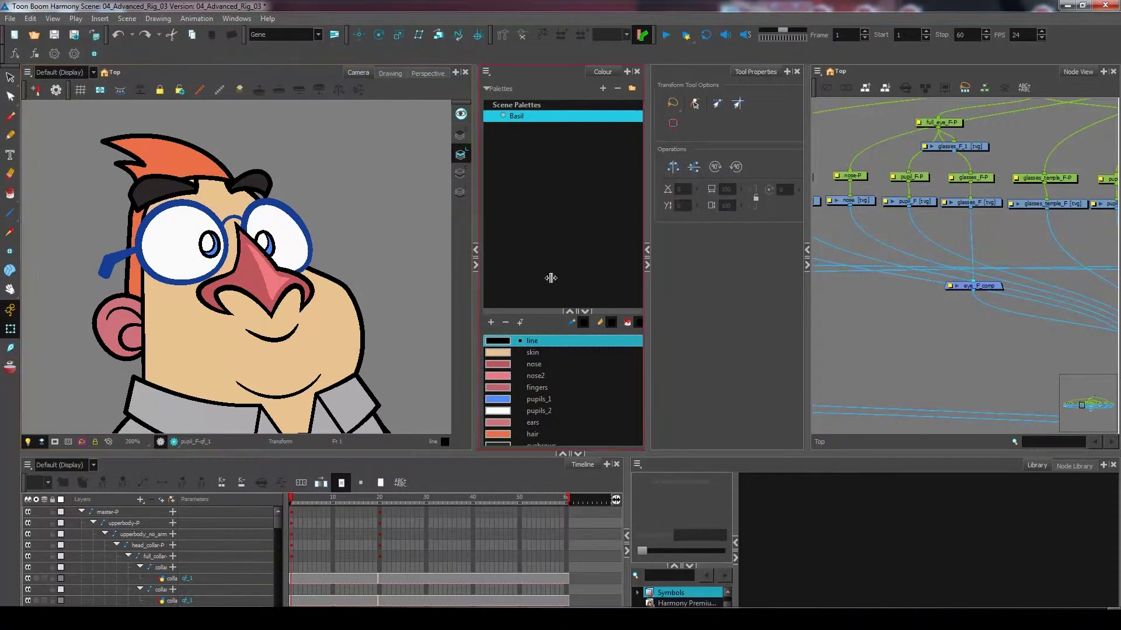
# Reroute the pupil_F drawing into eye_F_comp ahead of glasses_F and place the composite between the two drawing nodes.
pyautogui.moveTo(998, 262); pyautogui.dragTo(979, 238)
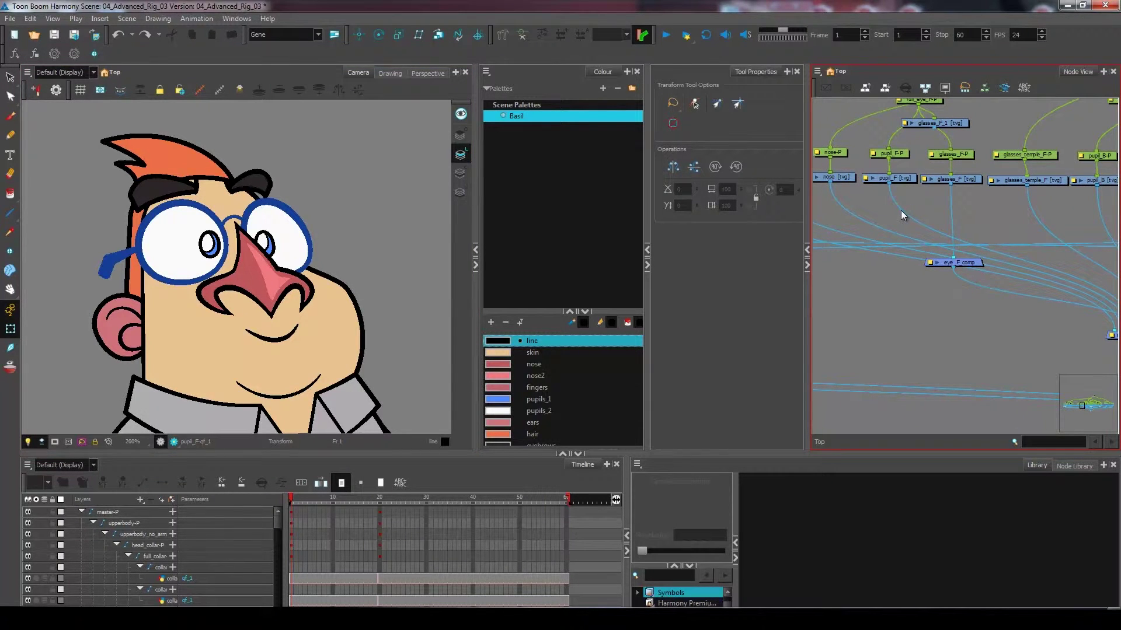
pyautogui.moveTo(901, 209); pyautogui.dragTo(976, 269)
pyautogui.click(975, 265)
pyautogui.moveTo(974, 261); pyautogui.dragTo(954, 269)
pyautogui.click(972, 233)
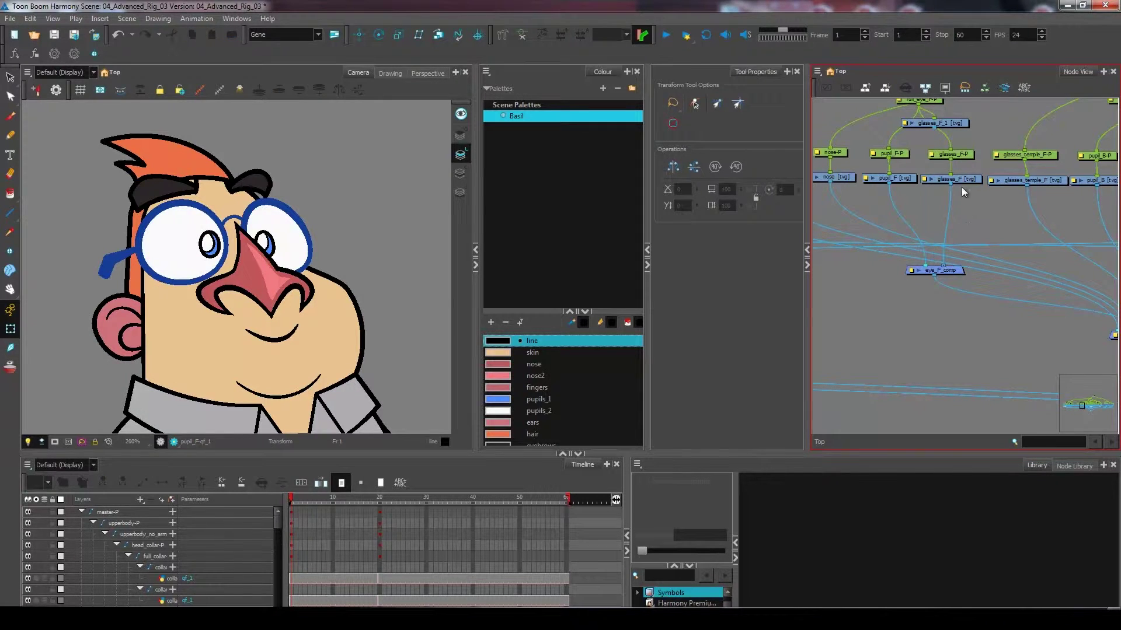
# Try drawing two roughly horizontal black pencil lines across the front lens in the glasses_F drawing.
pyautogui.click(961, 187)
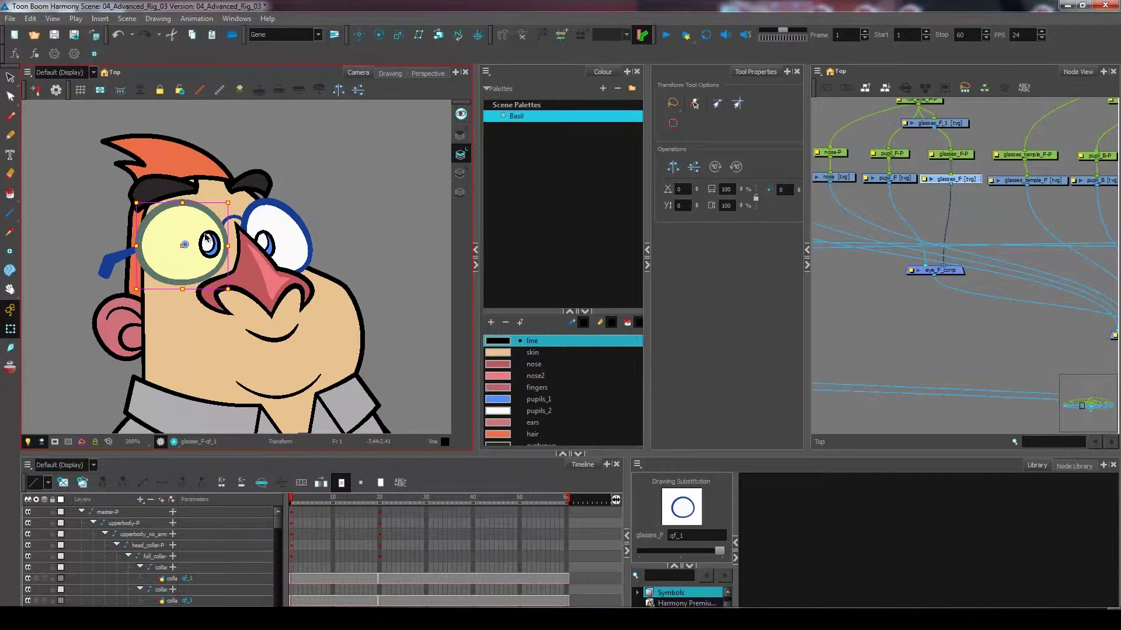
pyautogui.click(10, 135)
pyautogui.press('2')
pyautogui.press('2')
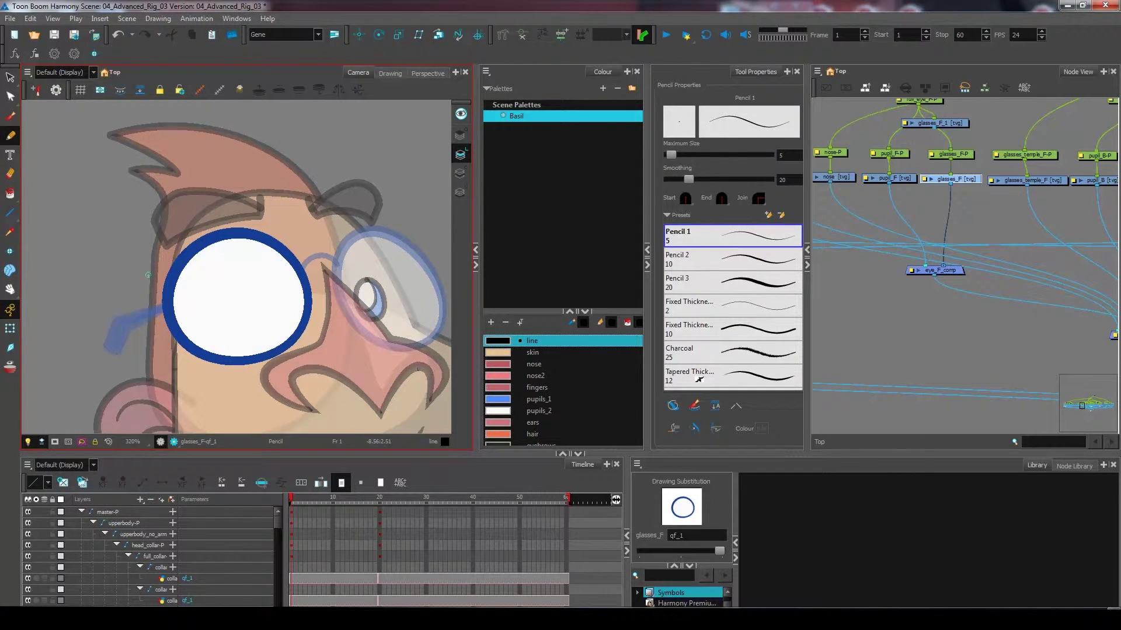
pyautogui.moveTo(148, 275); pyautogui.dragTo(376, 266)
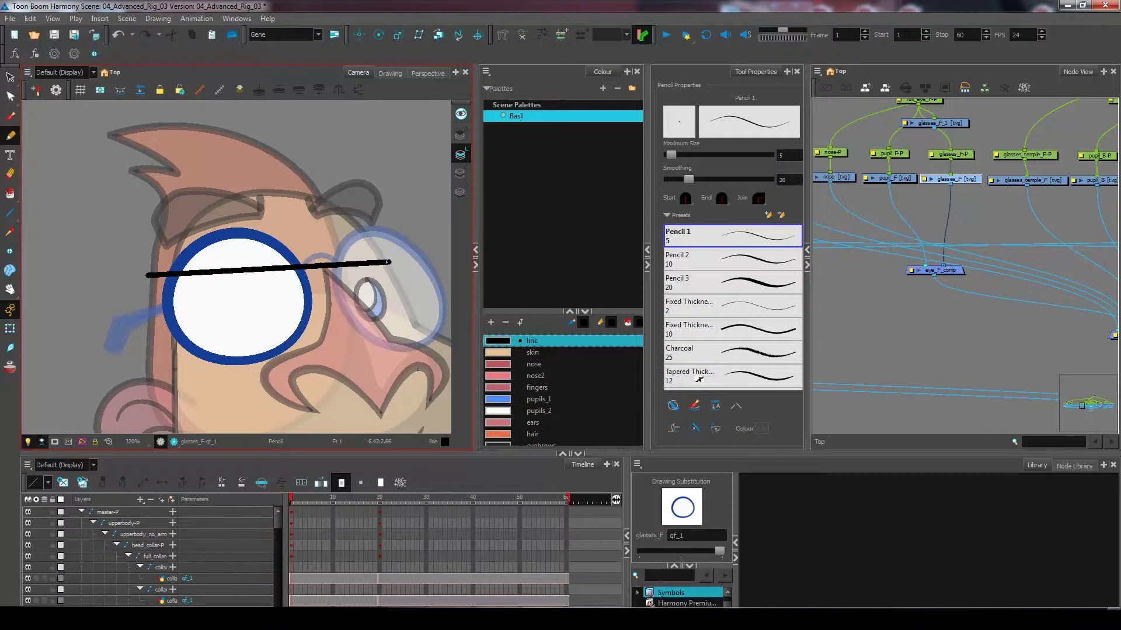
pyautogui.moveTo(143, 338); pyautogui.dragTo(374, 329)
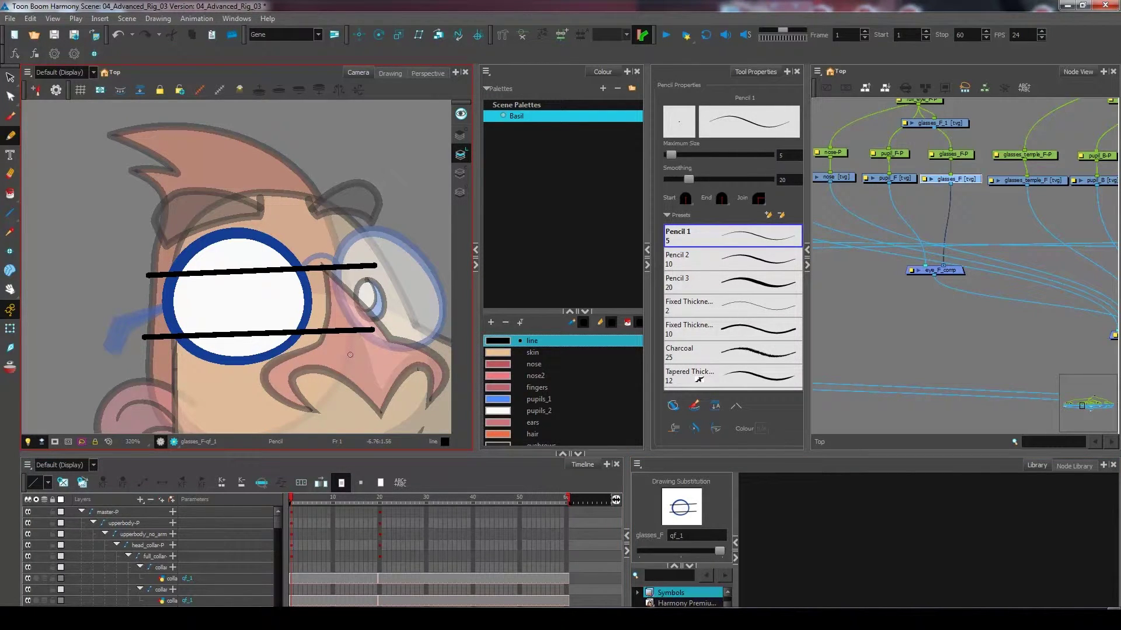
pyautogui.hotkey('ctrl', 'z')
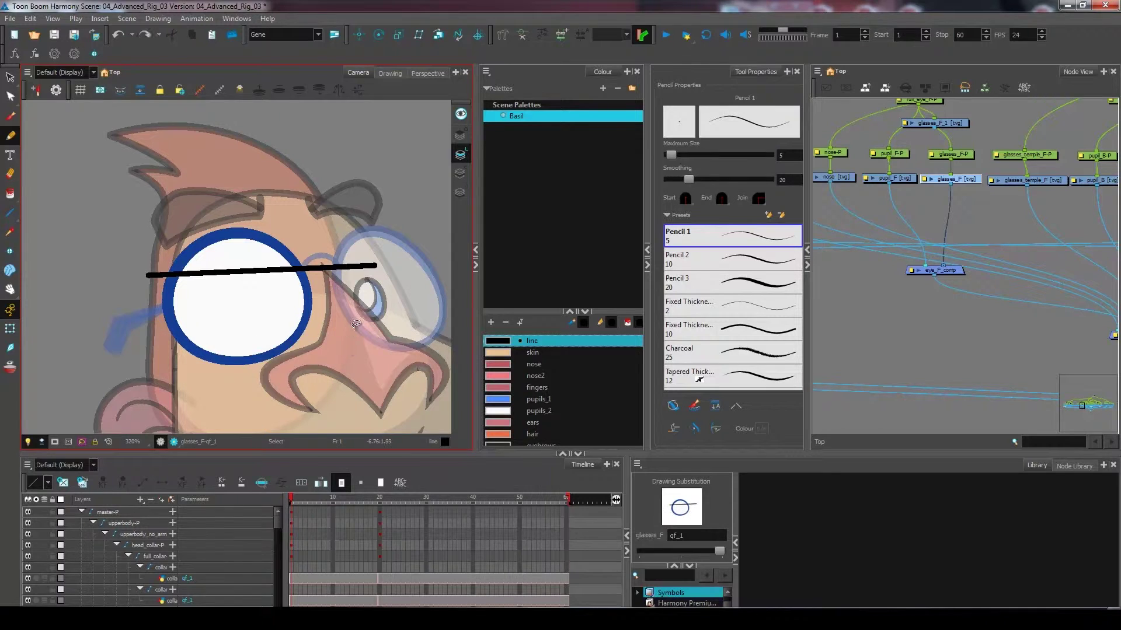
pyautogui.hotkey('ctrl', 'z')
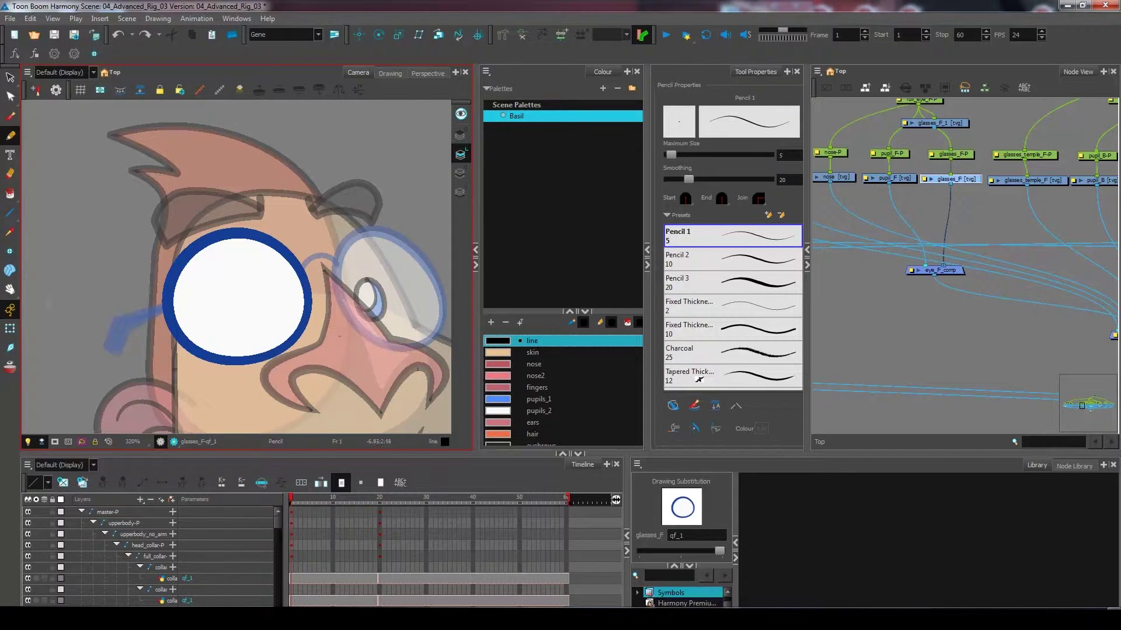
pyautogui.click(10, 329)
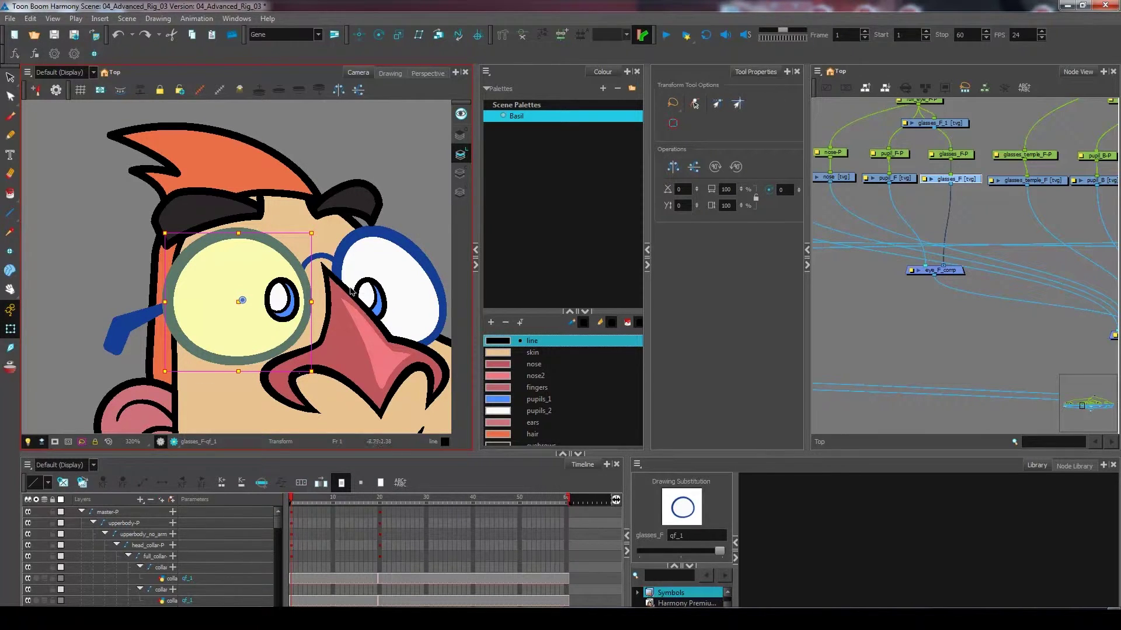
pyautogui.press('Escape')
pyautogui.click(306, 285)
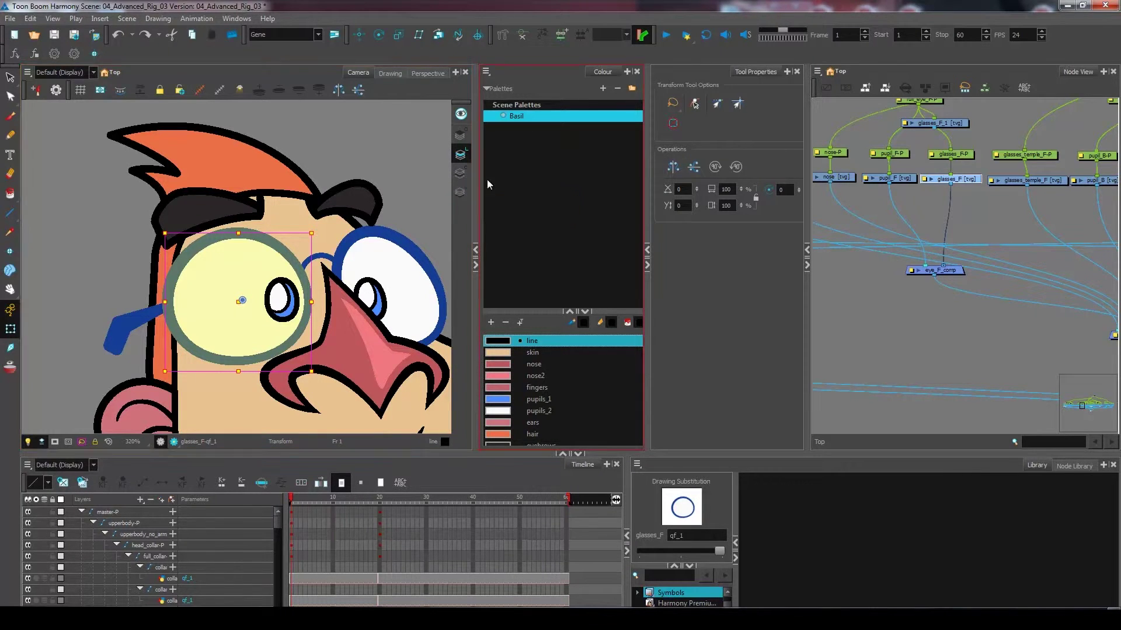
pyautogui.click(10, 77)
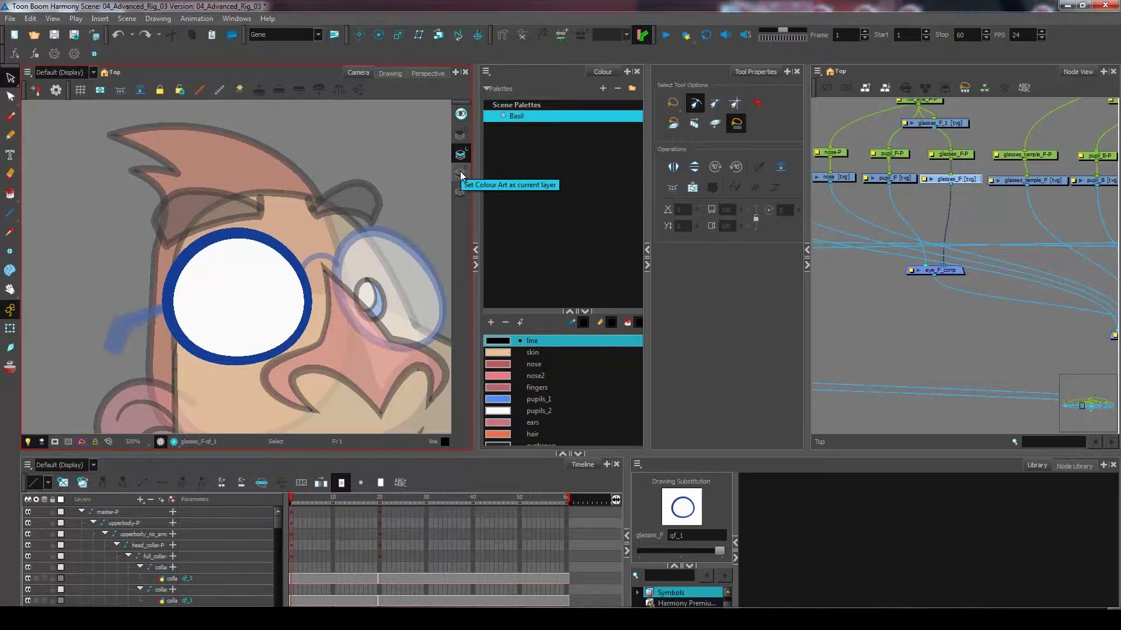
pyautogui.click(10, 329)
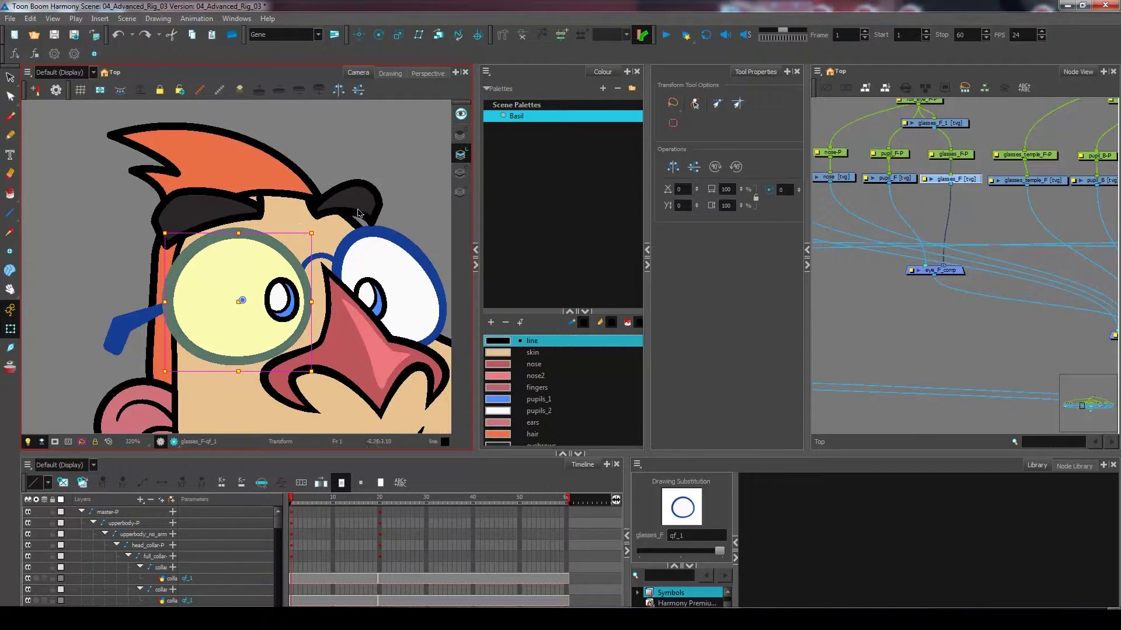
pyautogui.click(397, 185)
# Duplicate the front lens drawing on the glasses_F layer at frame 2.
pyautogui.click(296, 499)
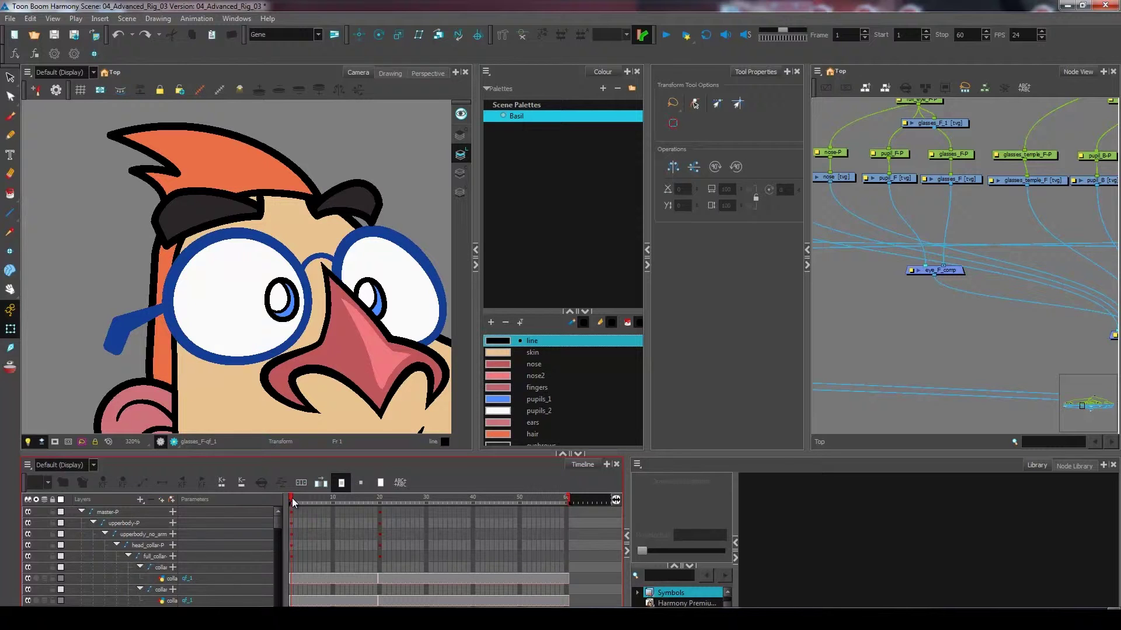
pyautogui.click(232, 323)
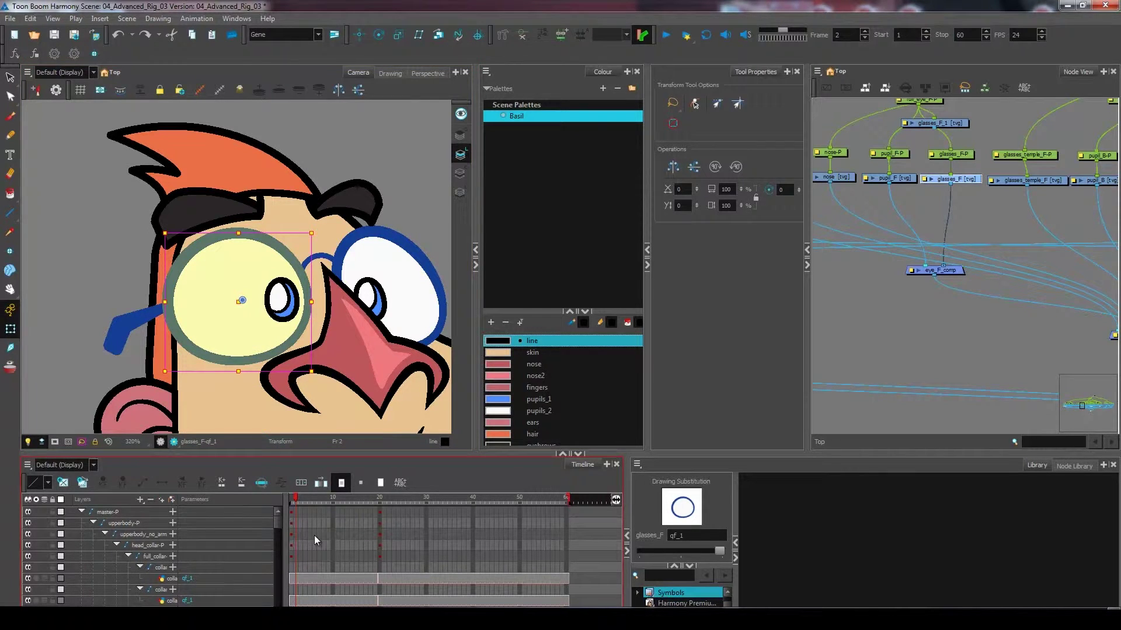
pyautogui.press('o')
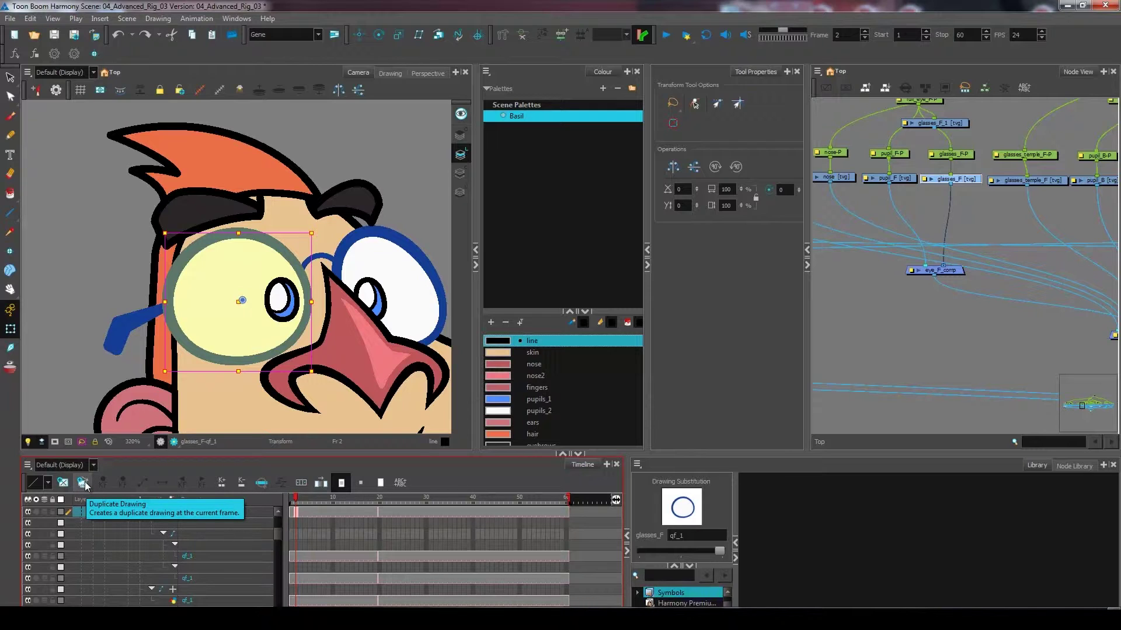
pyautogui.click(237, 22)
pyautogui.moveTo(240, 59)
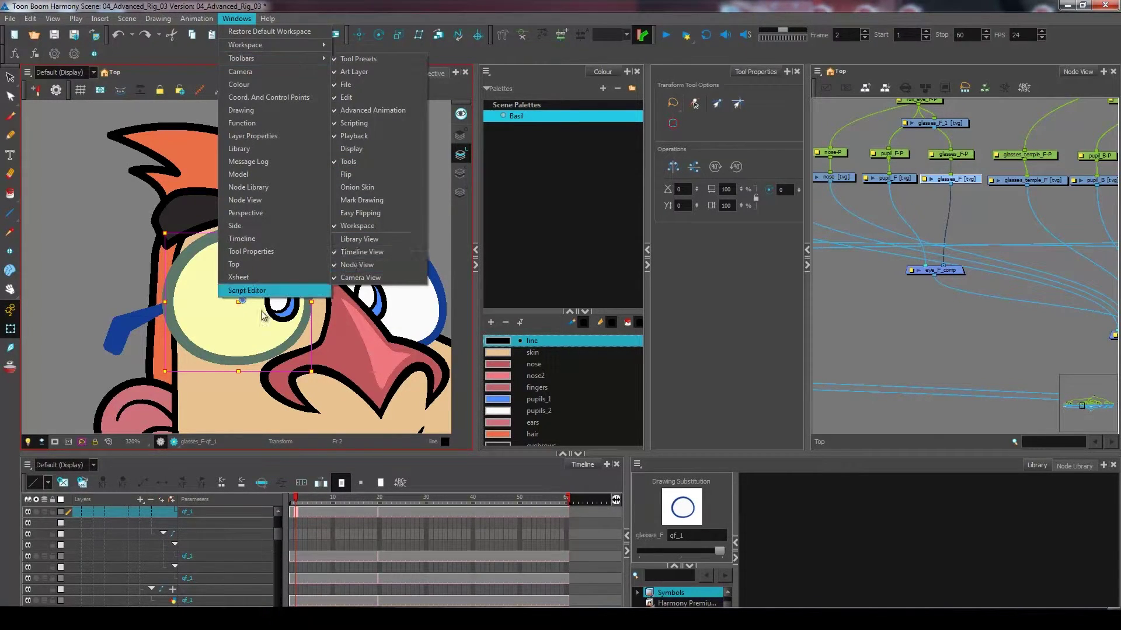
pyautogui.click(87, 391)
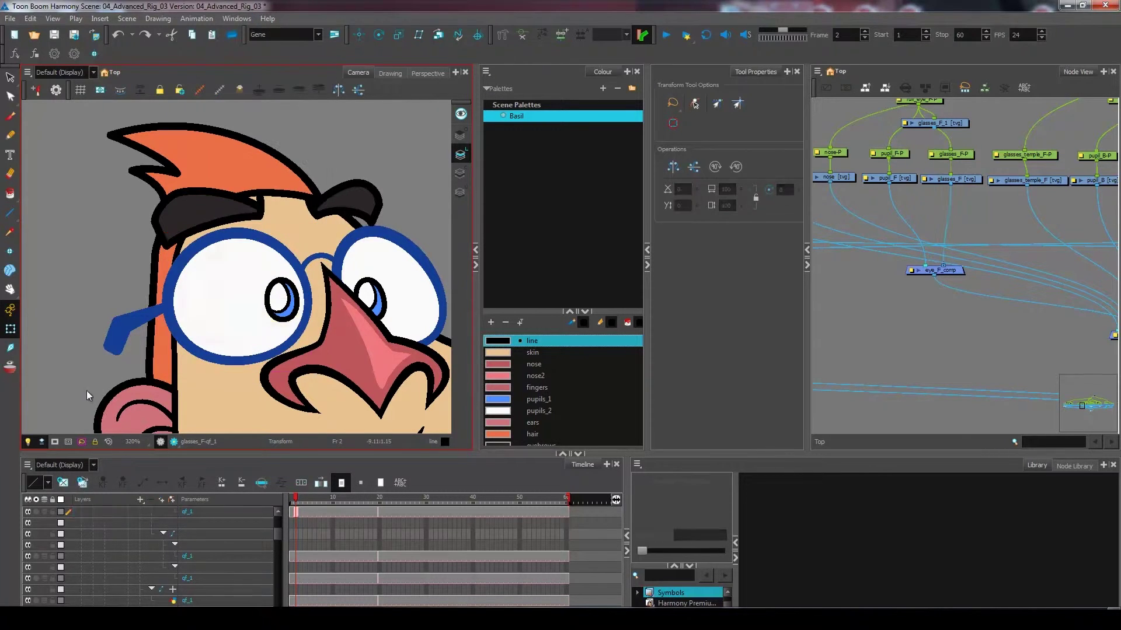
pyautogui.click(295, 510)
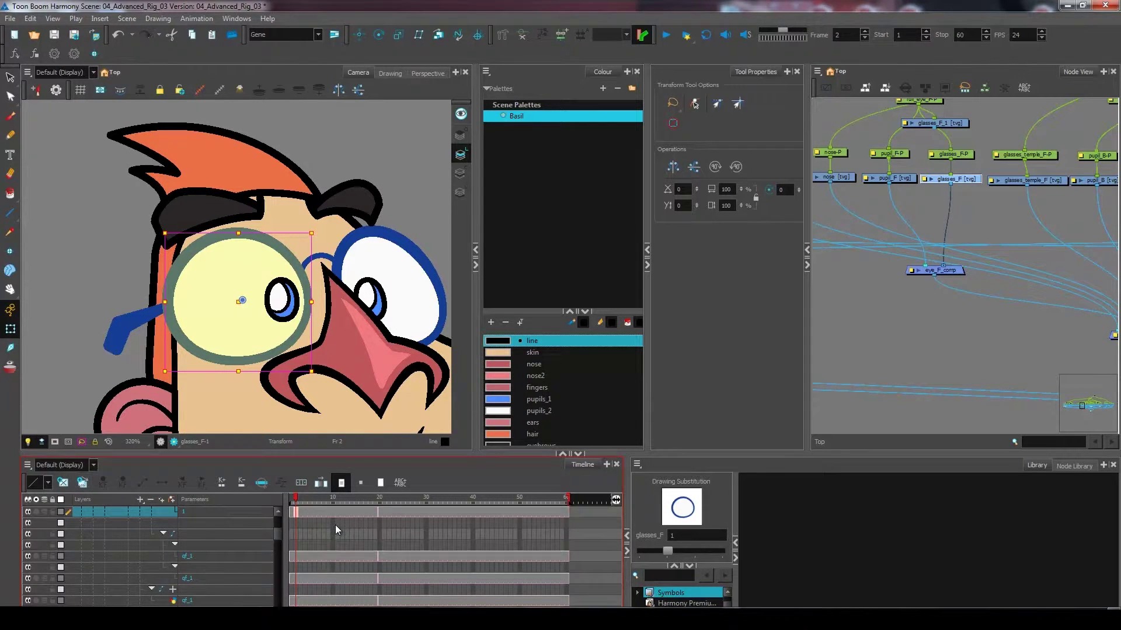
# Rename the duplicated lens drawing at frame 2 to qf_2 and compare it with the drawing at frame 1.
pyautogui.moveTo(720, 551); pyautogui.dragTo(667, 551)
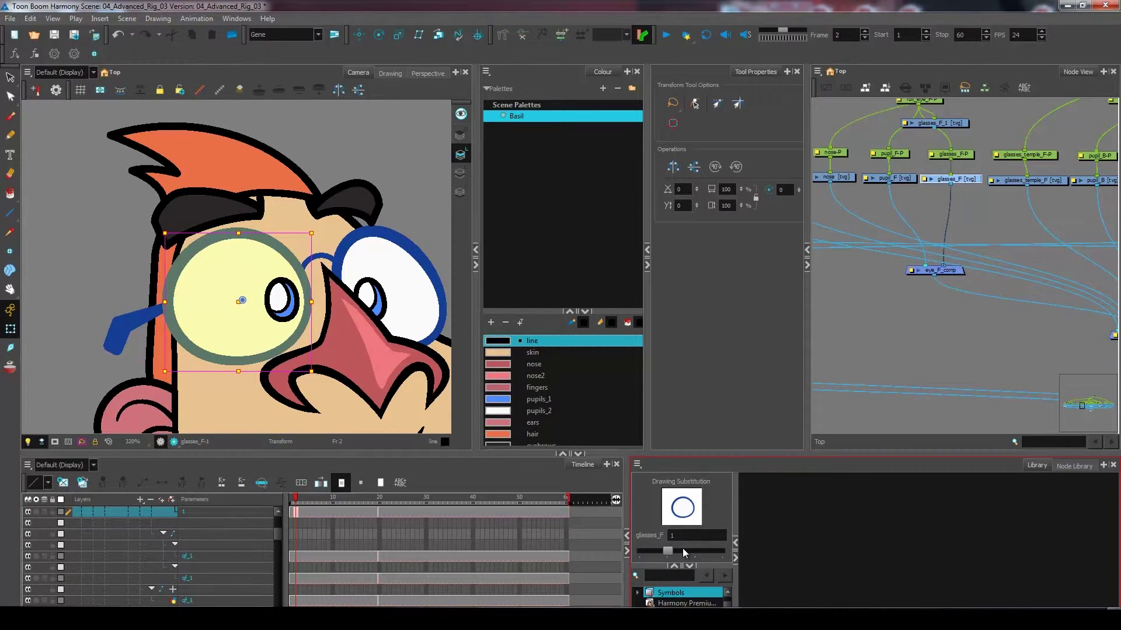
pyautogui.doubleClick(295, 510)
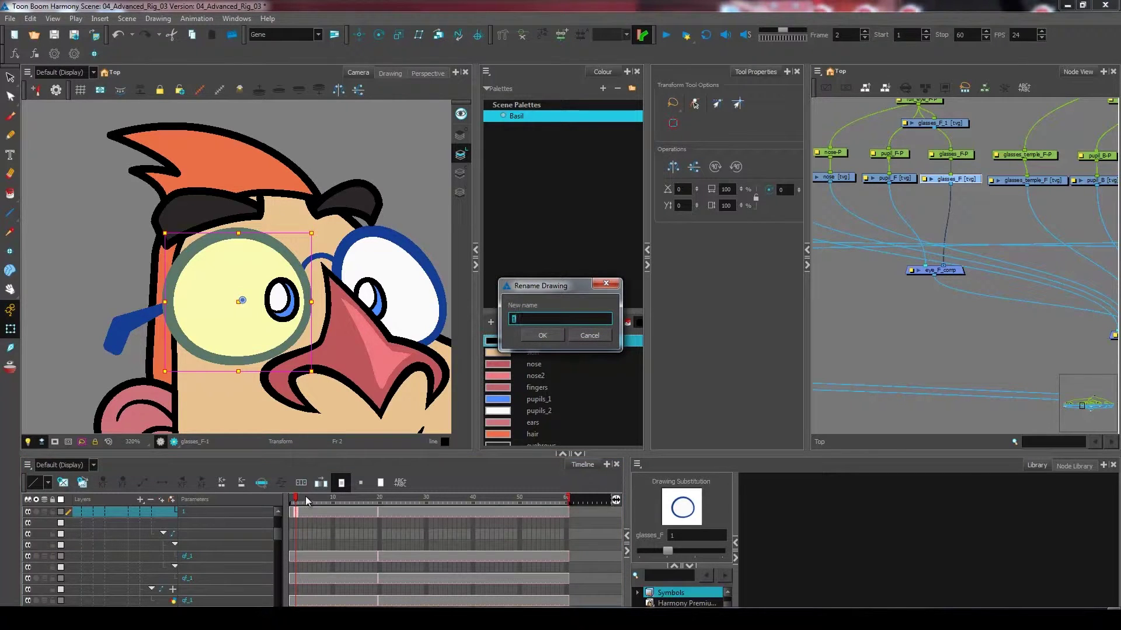
pyautogui.click(546, 320)
pyautogui.doubleClick(552, 318)
pyautogui.press('Return')
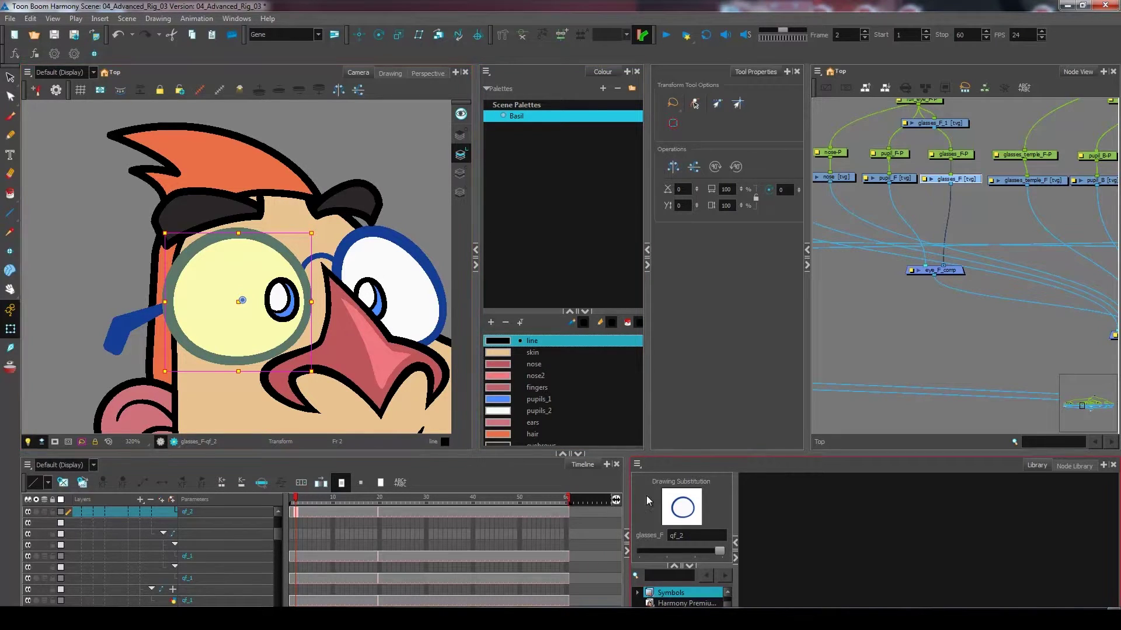
pyautogui.press(',')
pyautogui.press('.')
pyautogui.press(',')
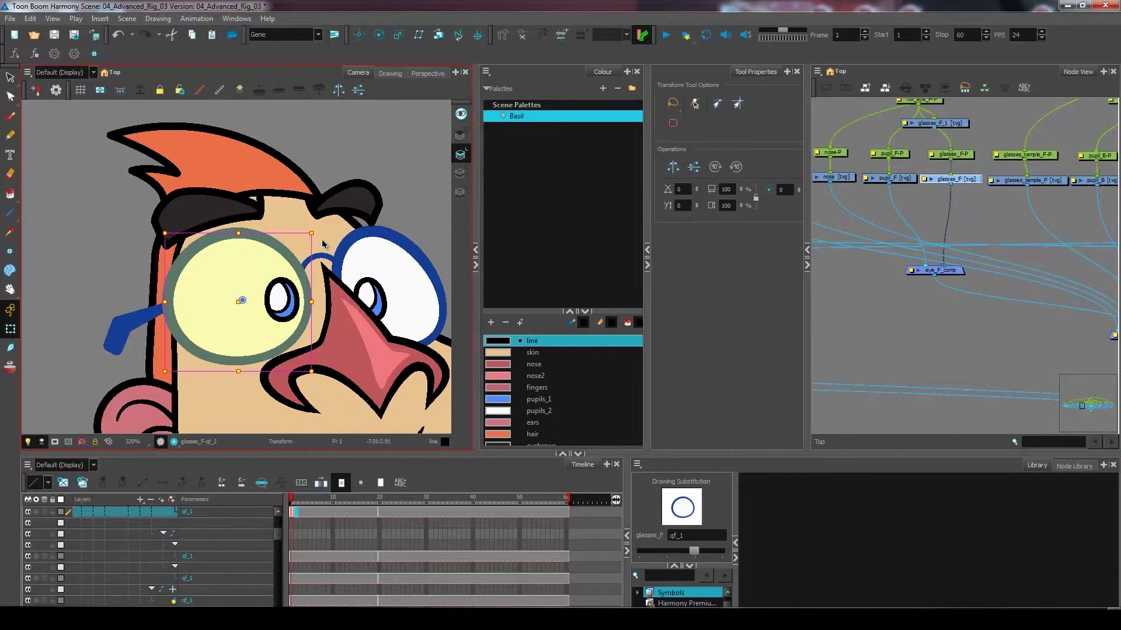
pyautogui.press('.')
pyautogui.press(',')
# With the Pencil tool active on frame 2, make Overlay Art the current layer and preview all art layers.
pyautogui.click(9, 135)
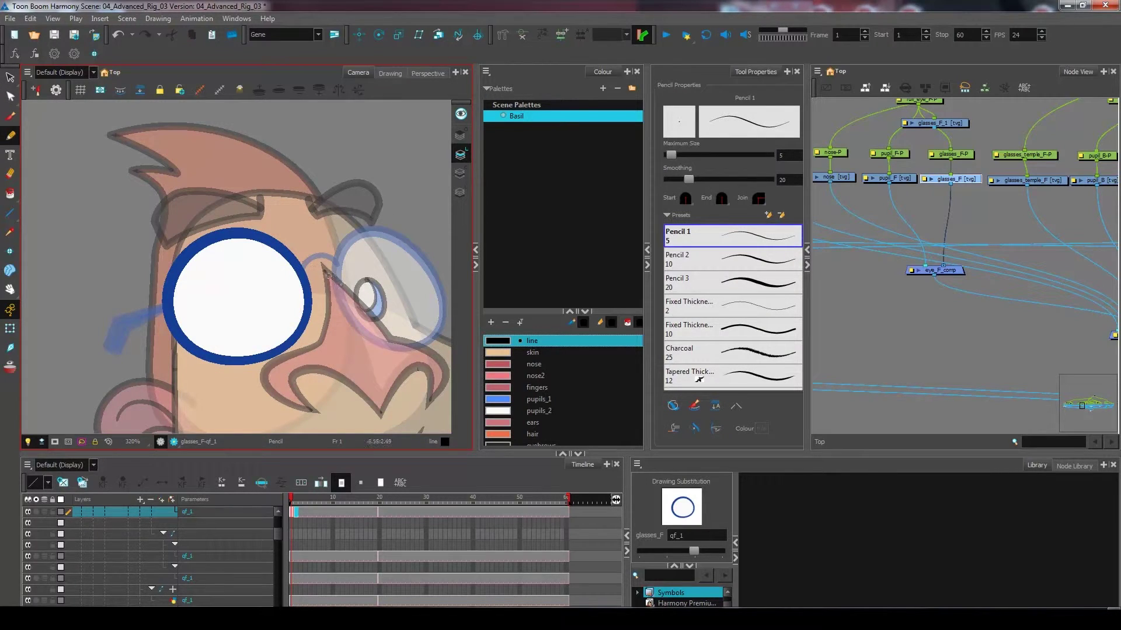
pyautogui.press('.')
pyautogui.click(460, 136)
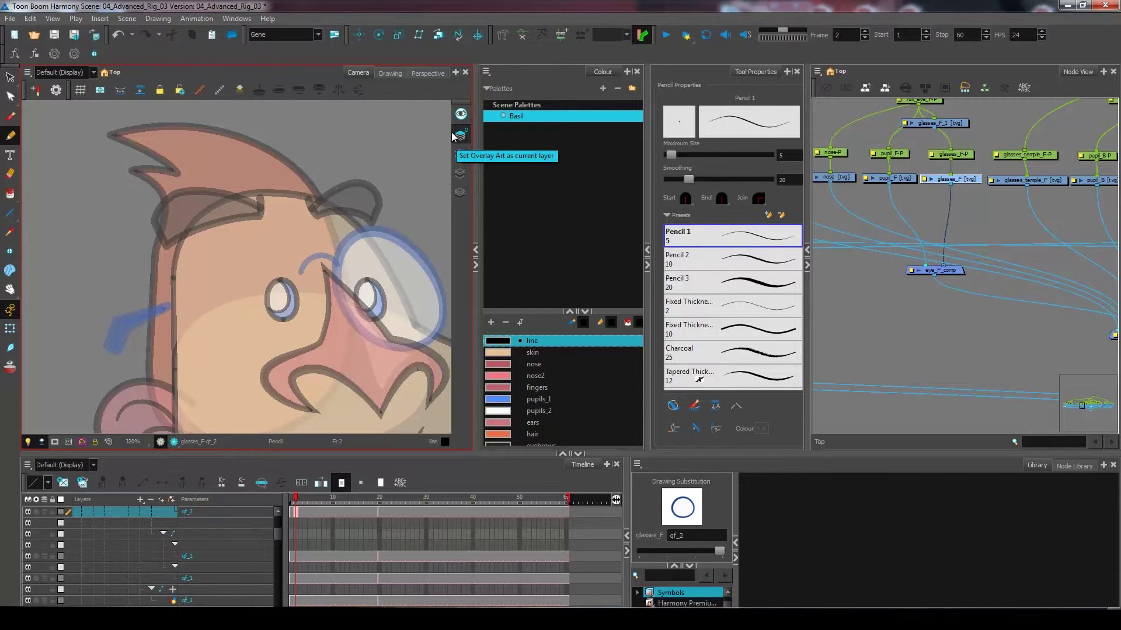
pyautogui.click(455, 134)
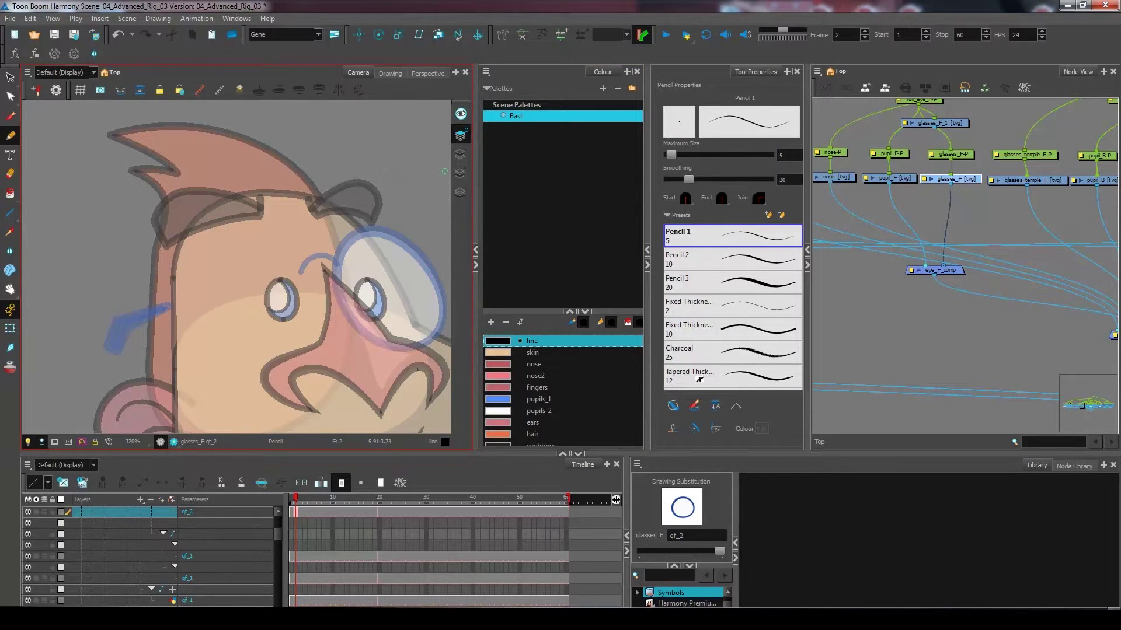
pyautogui.click(461, 114)
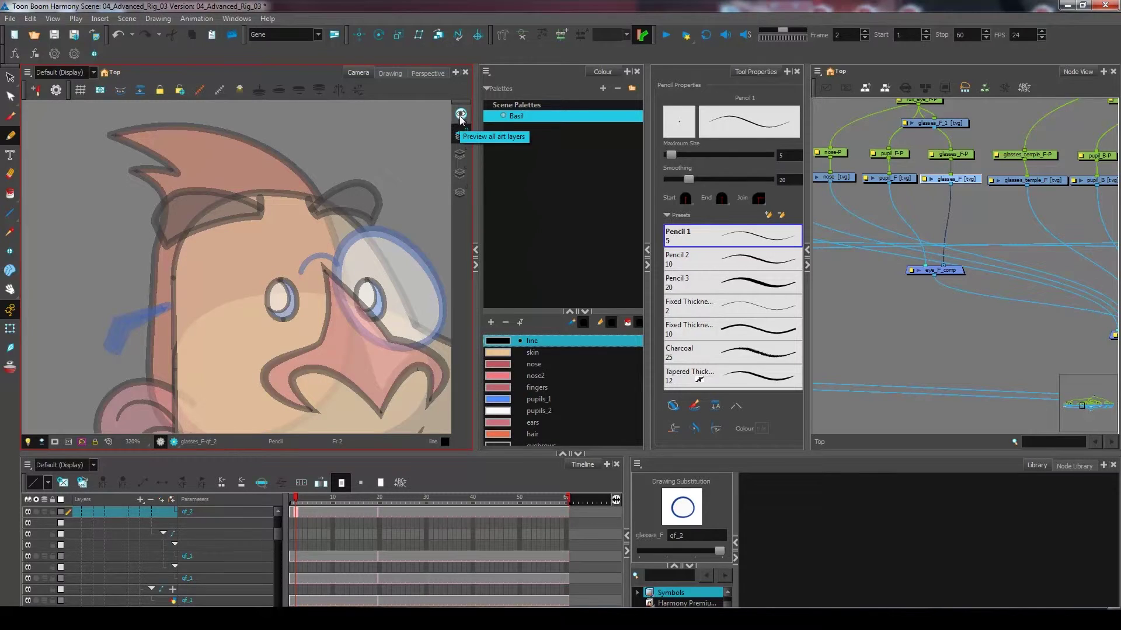
pyautogui.click(461, 115)
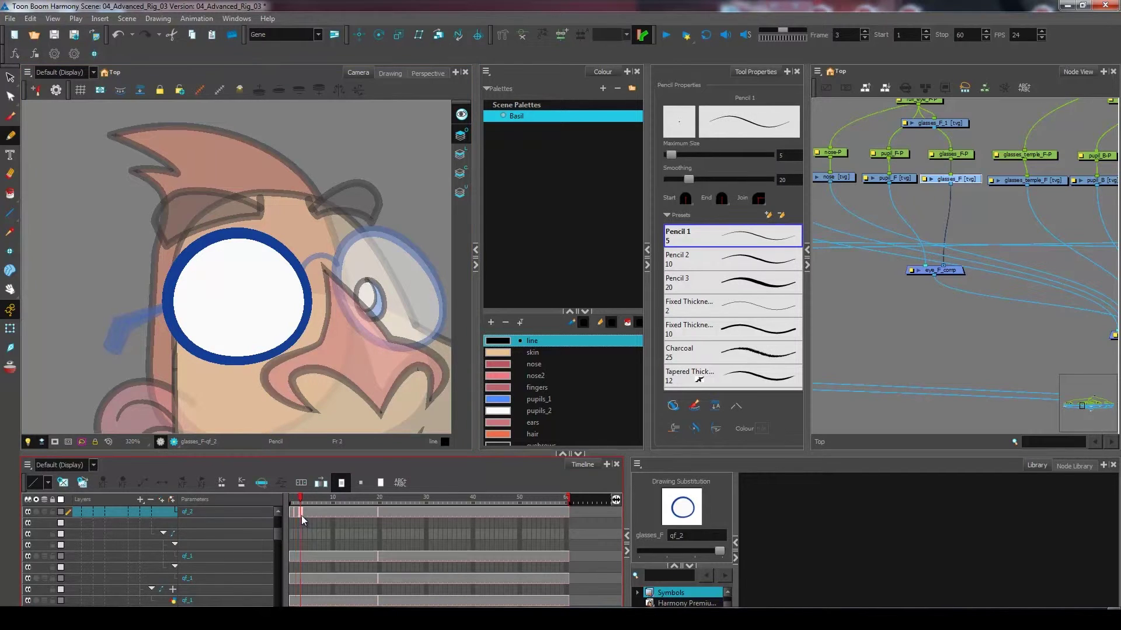
# Duplicate the front lens drawing at frame 3 and rename the copy qf_3.
pyautogui.click(81, 484)
pyautogui.hotkey('ctrl', 'd')
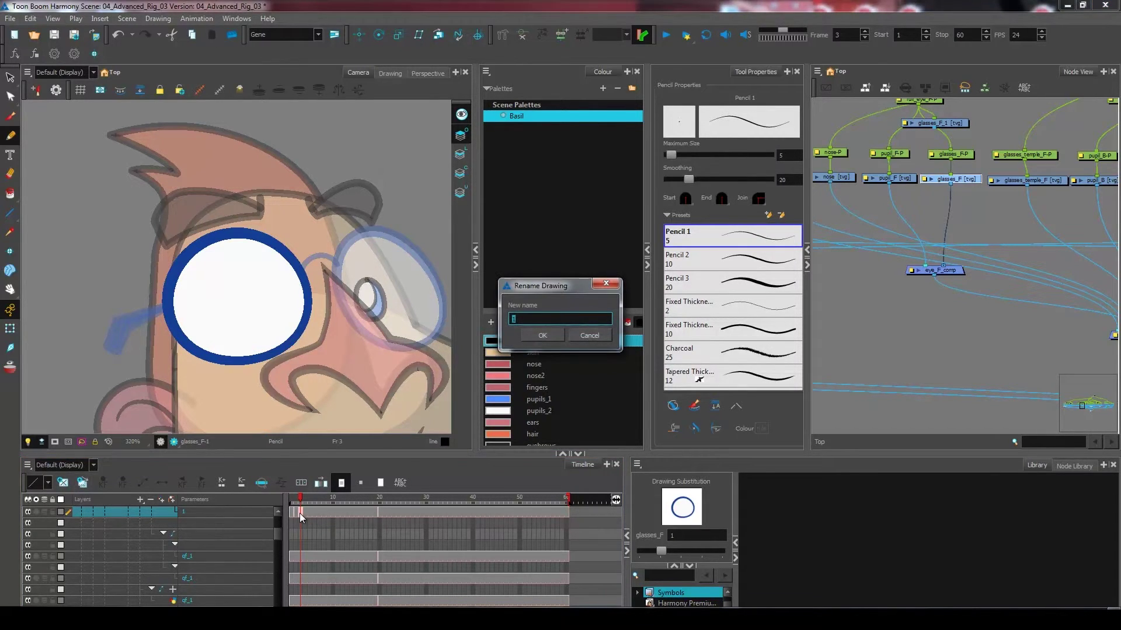
pyautogui.write('qf_3')
pyautogui.press('Return')
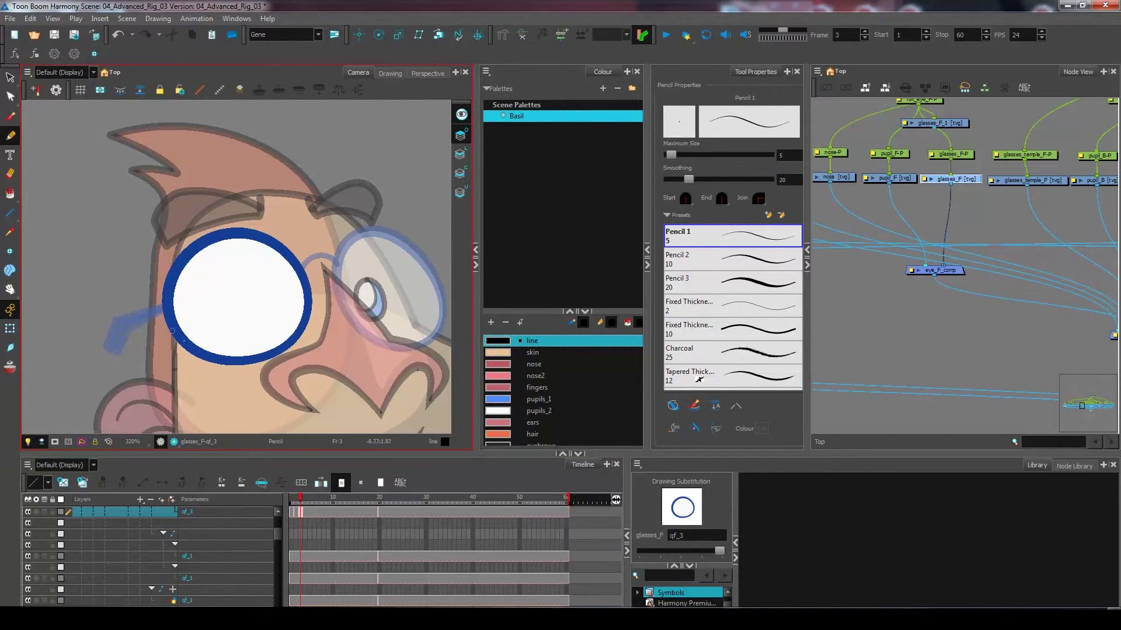
# Draw a roughly horizontal black pencil line across the upper part of the lens on qf_2's overlay art.
pyautogui.press(',')
pyautogui.click(461, 135)
pyautogui.moveTo(124, 275); pyautogui.dragTo(362, 267)
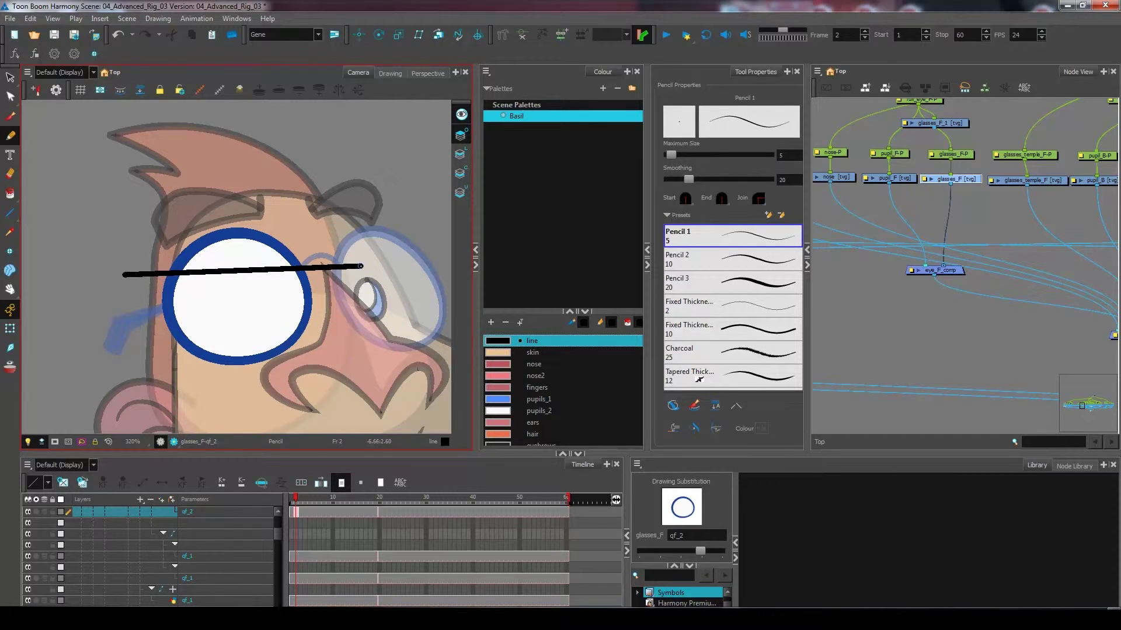
# Reshape the pencil line with the Contour Editor into a closed dome above the lens as the upper eyelid outline.
pyautogui.click(10, 97)
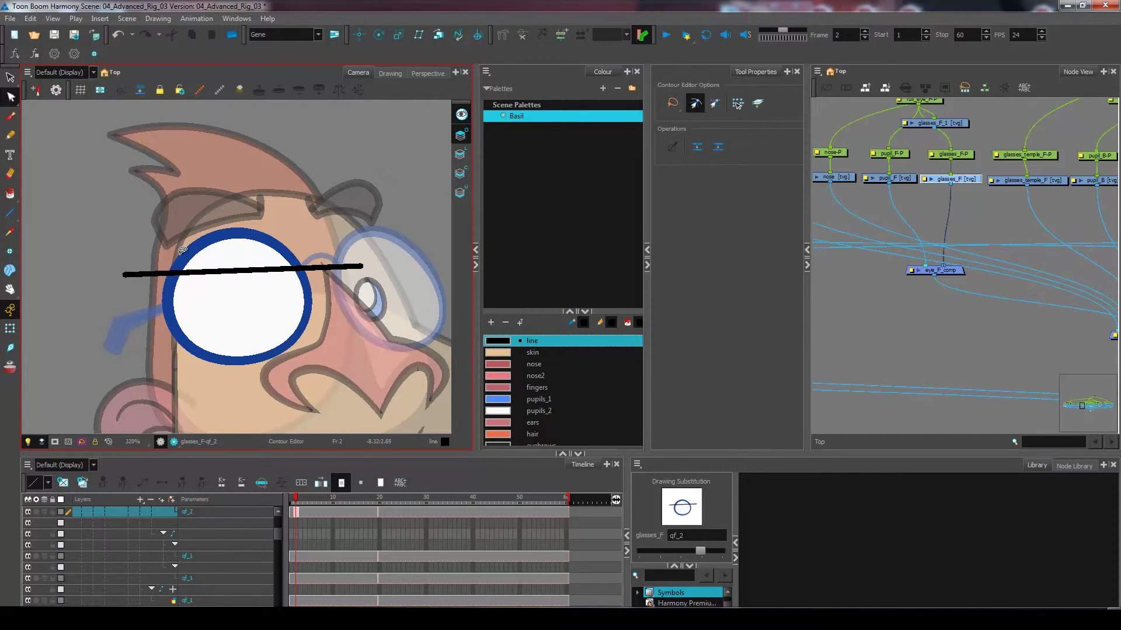
pyautogui.click(133, 276)
pyautogui.moveTo(131, 277)
pyautogui.mouseDown()
pyautogui.moveTo(181, 186)
pyautogui.moveTo(241, 173)
pyautogui.moveTo(185, 180)
pyautogui.moveTo(116, 162)
pyautogui.mouseUp()
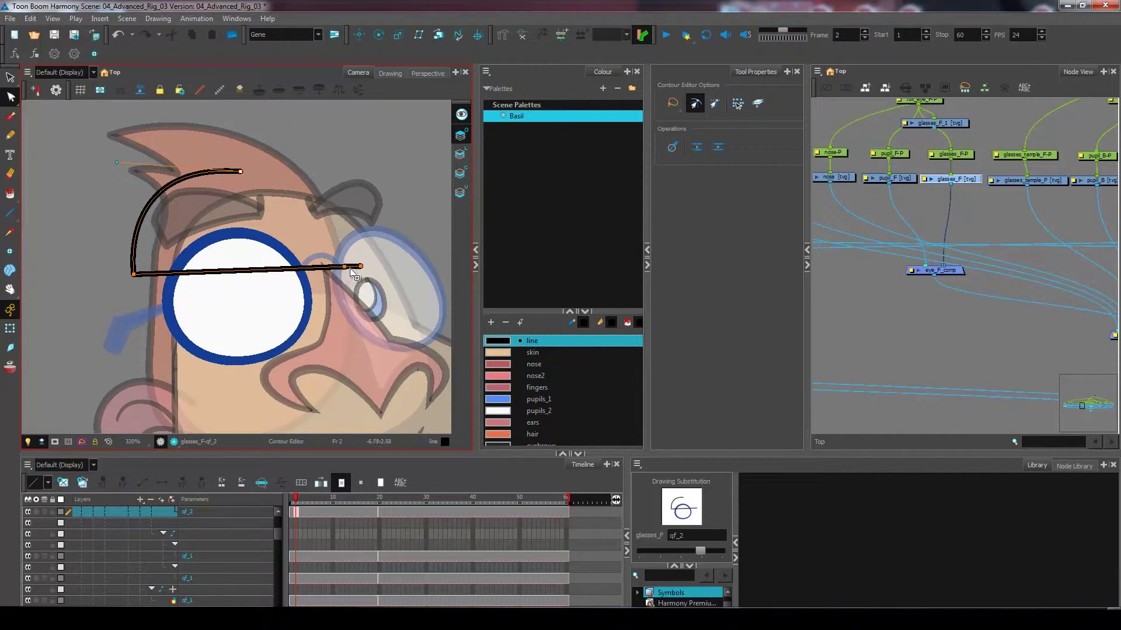
pyautogui.moveTo(344, 266); pyautogui.dragTo(371, 175)
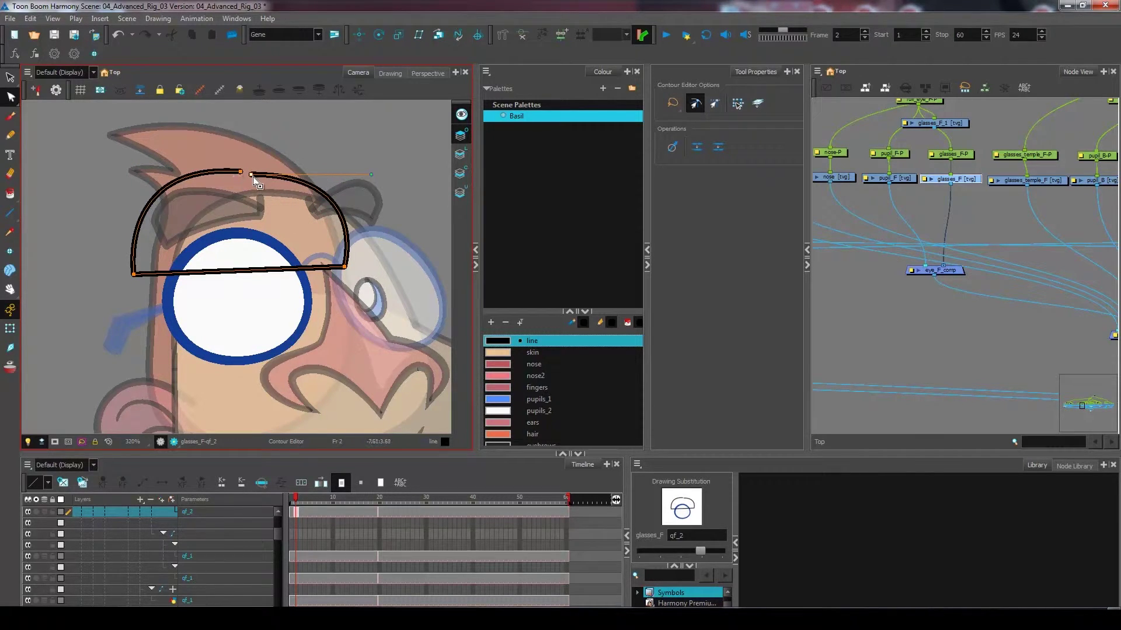
pyautogui.moveTo(251, 174); pyautogui.dragTo(241, 173)
pyautogui.click(241, 172)
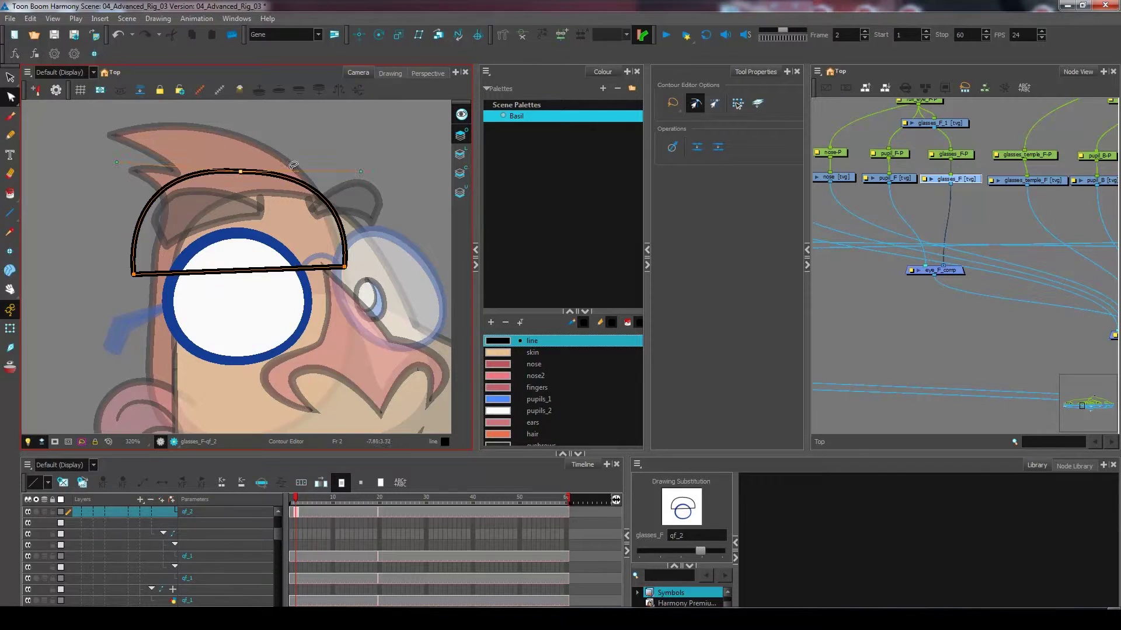
pyautogui.moveTo(362, 174)
pyautogui.mouseDown()
pyautogui.moveTo(375, 161)
pyautogui.moveTo(366, 170)
pyautogui.mouseUp()
pyautogui.moveTo(242, 172); pyautogui.dragTo(231, 156)
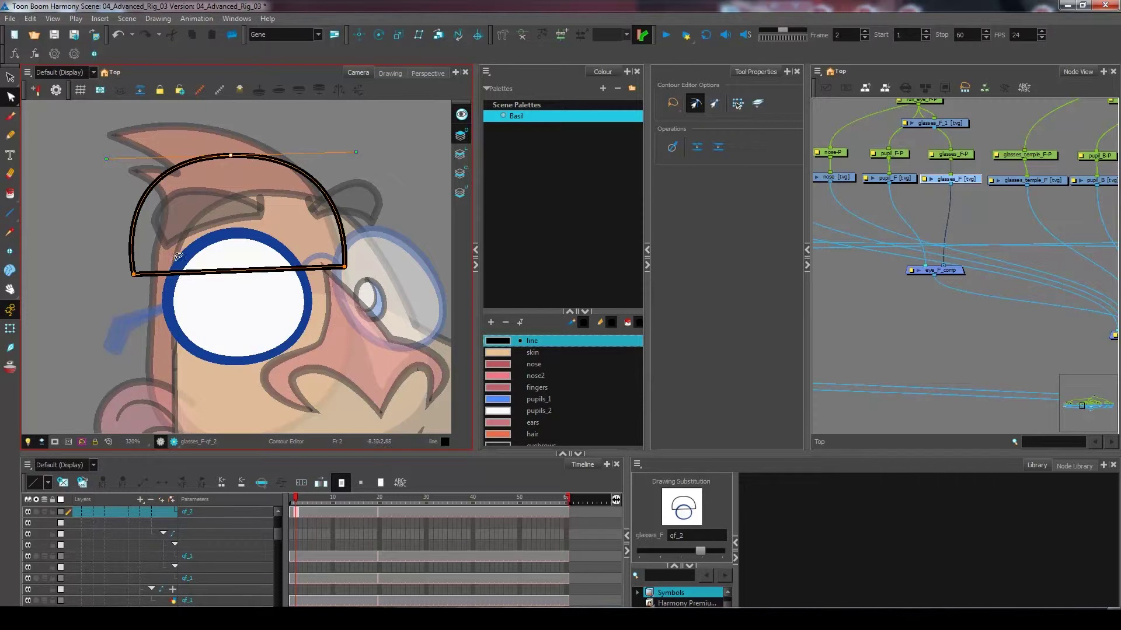
# Fill the upper eyelid dome with the eyelids colour from the Basil palette.
pyautogui.click(10, 194)
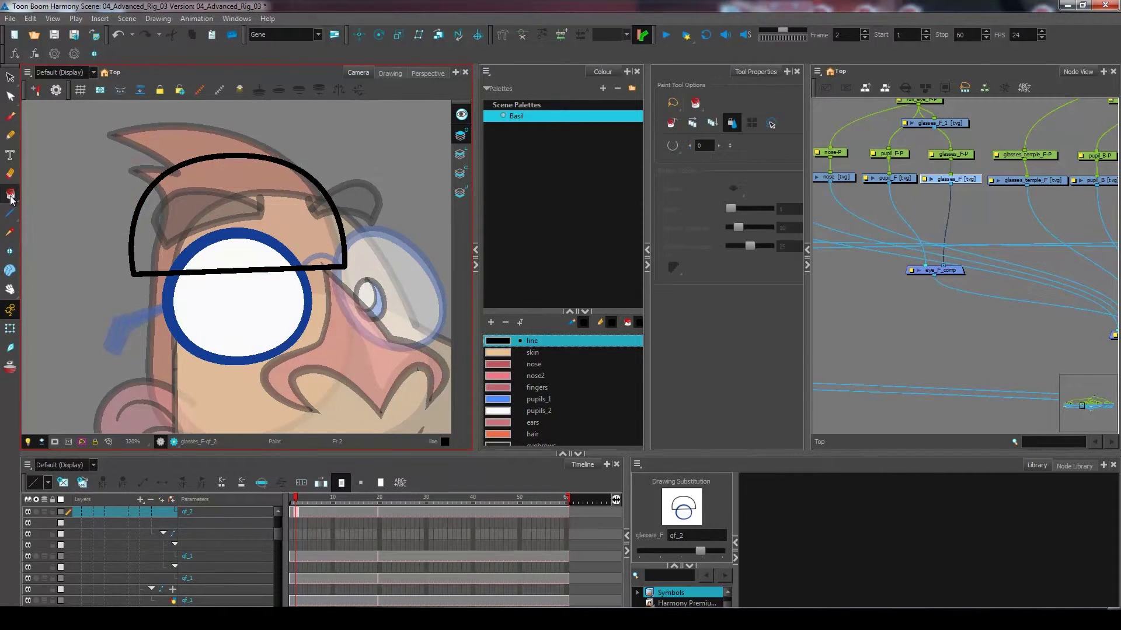
pyautogui.moveTo(601, 266); pyautogui.dragTo(600, 141)
pyautogui.scroll(-1, 537, 312)
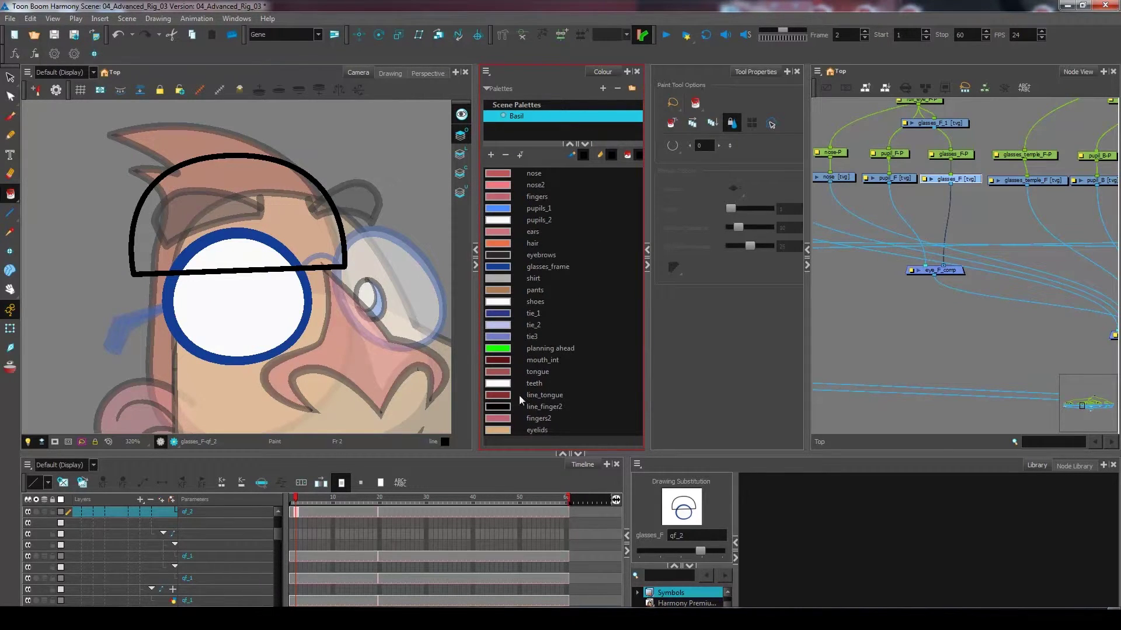
pyautogui.click(531, 430)
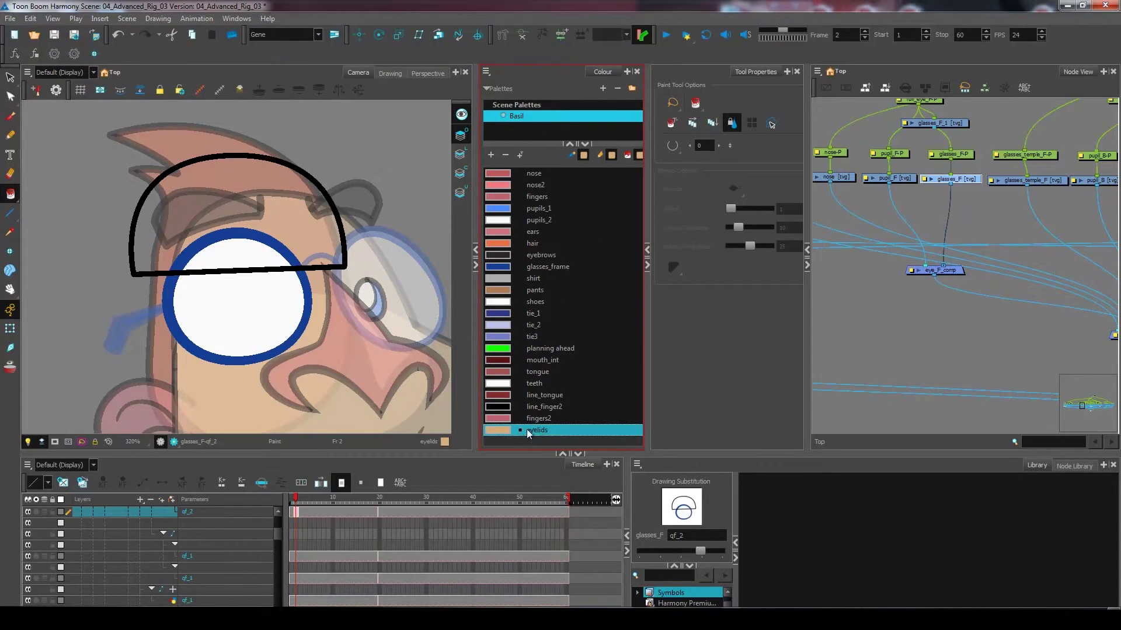
pyautogui.click(214, 223)
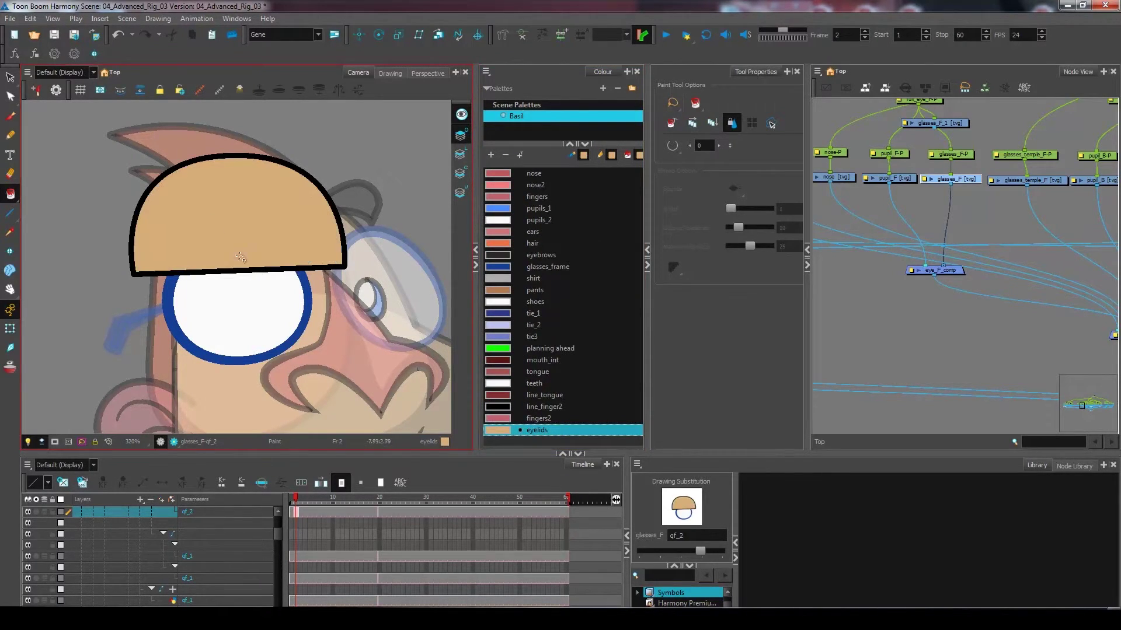
# Copy the upper eyelid onto the colour art layer, flip it vertically and place it over the lens's lower edge as the lower eyelid.
pyautogui.click(10, 78)
pyautogui.moveTo(364, 150)
pyautogui.mouseDown()
pyautogui.moveTo(178, 115)
pyautogui.moveTo(356, 338)
pyautogui.moveTo(383, 246)
pyautogui.mouseUp()
pyautogui.click(460, 172)
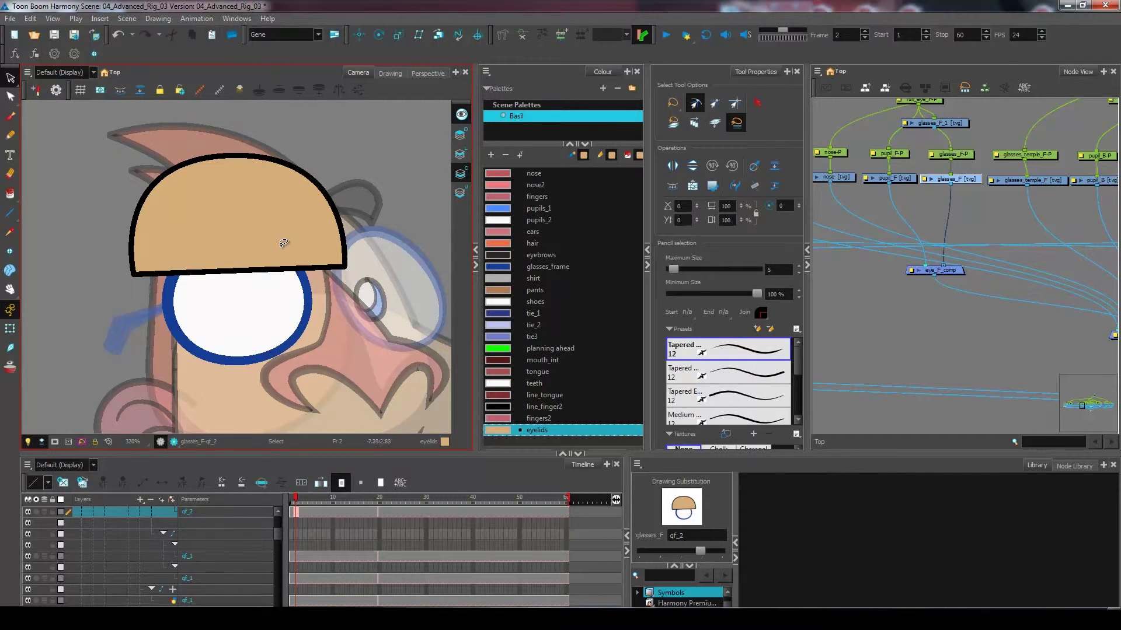
pyautogui.click(274, 240)
pyautogui.moveTo(234, 154); pyautogui.dragTo(240, 354)
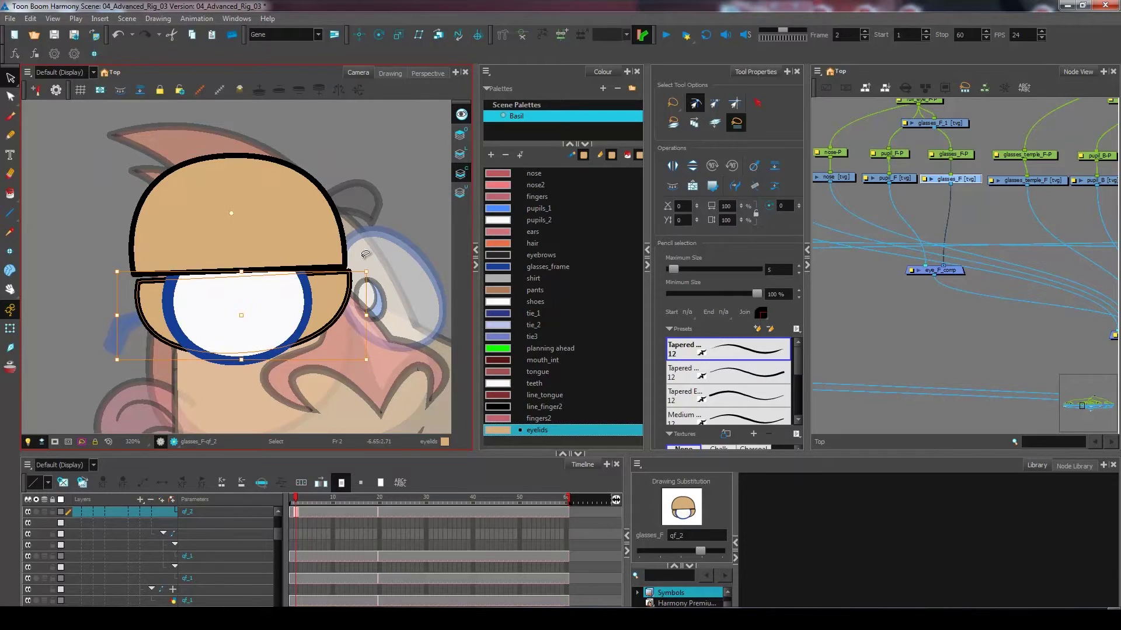
pyautogui.moveTo(287, 296); pyautogui.dragTo(285, 402)
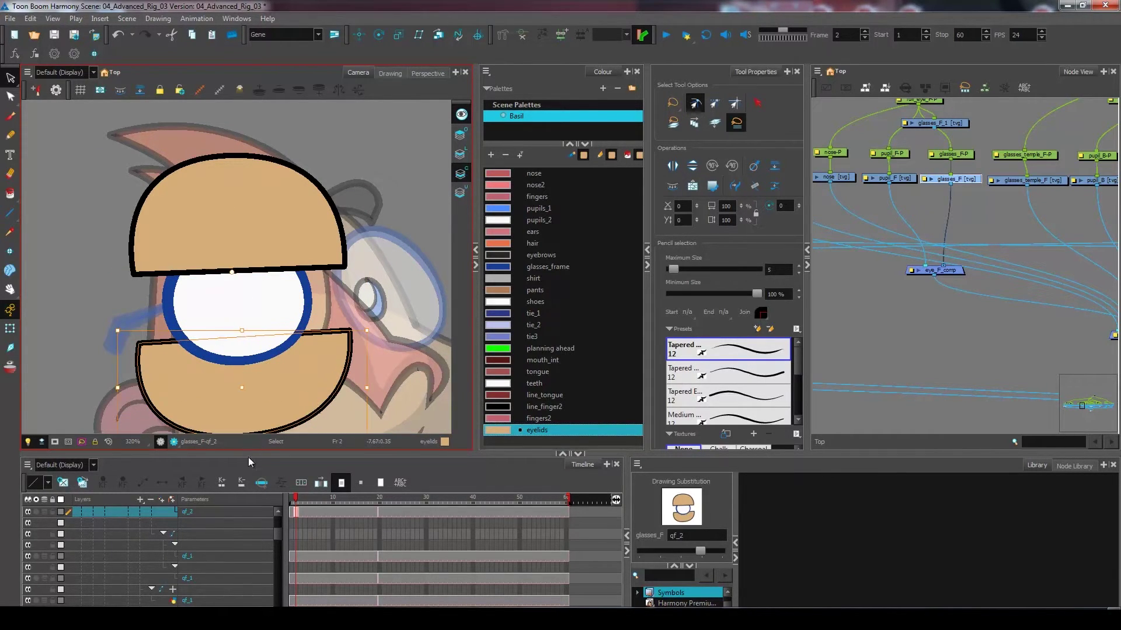
pyautogui.moveTo(377, 326); pyautogui.dragTo(385, 329)
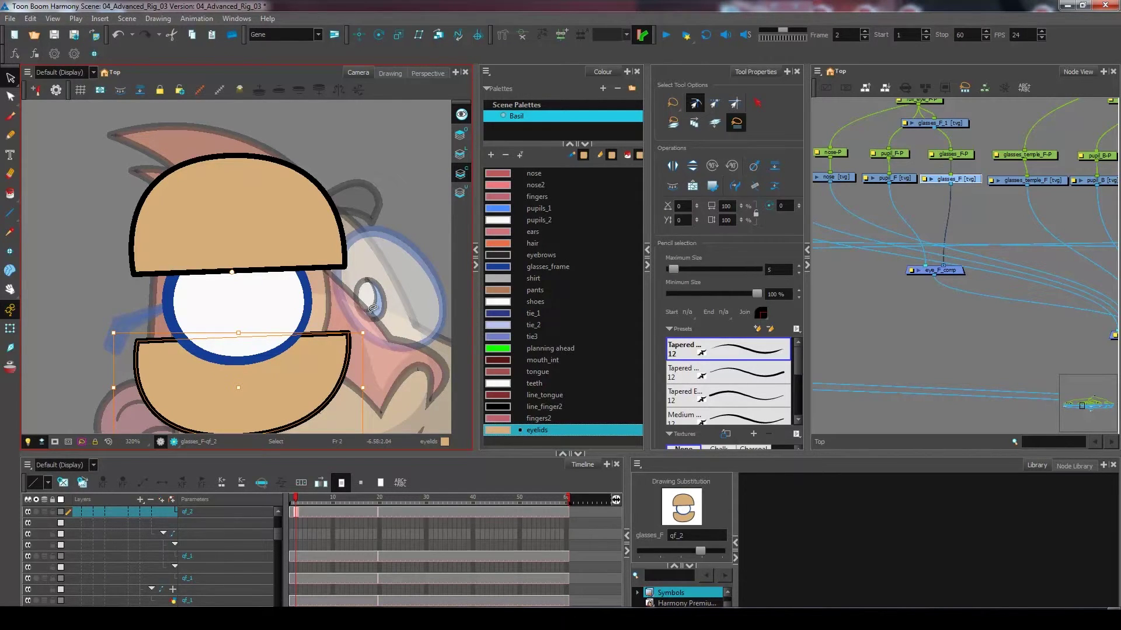
# Copy the lower eyelid into drawing qf_3 at frame 3 and nudge it upward toward the middle of the lens.
pyautogui.click(377, 291)
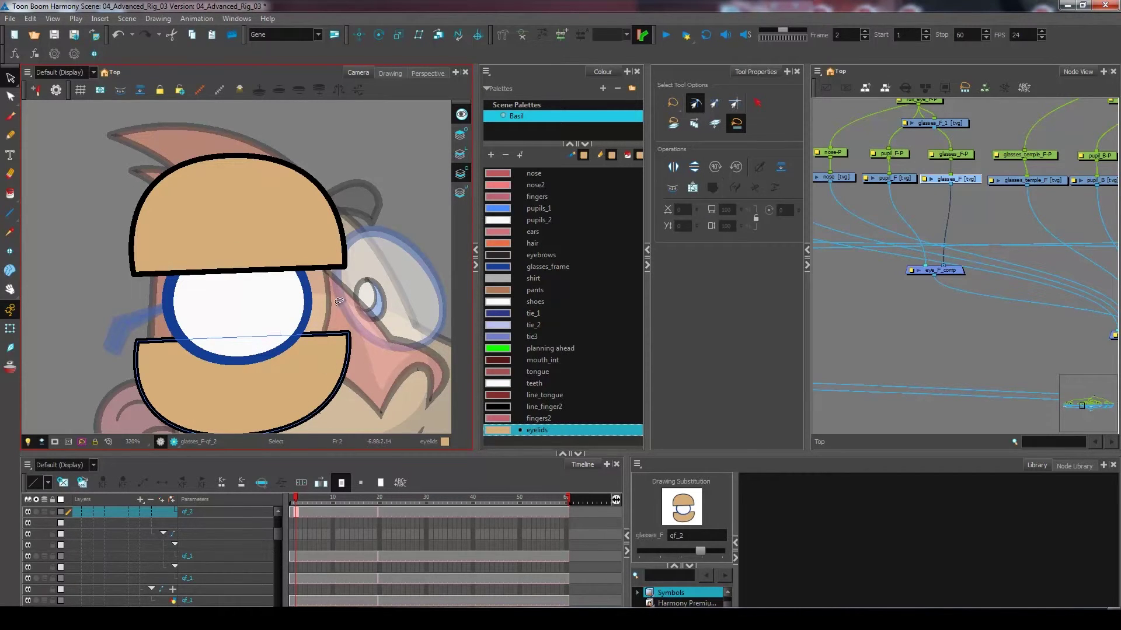
pyautogui.click(355, 351)
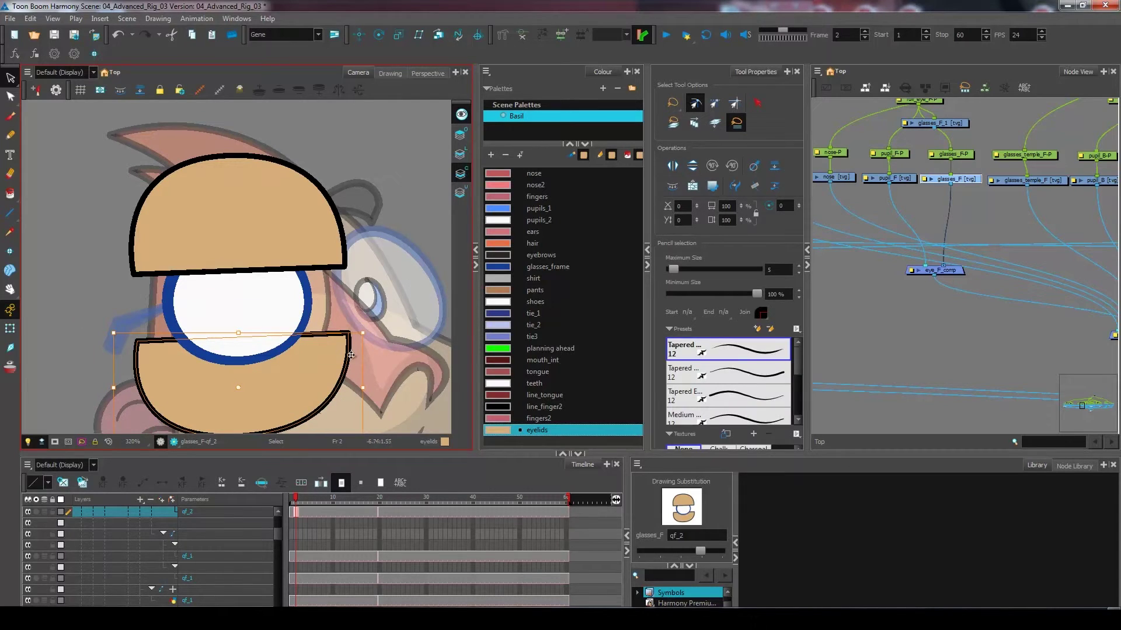
pyautogui.press('.')
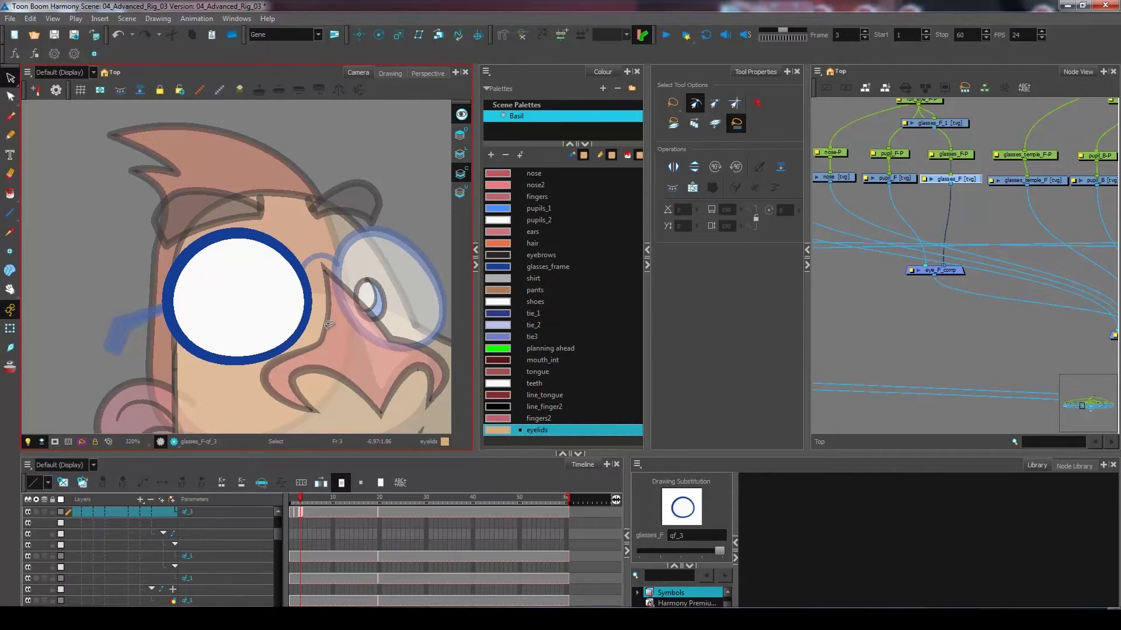
pyautogui.hotkey('ctrl', 'v')
pyautogui.press('Up')
pyautogui.press('Up')
pyautogui.press('Up')
pyautogui.press('Up')
pyautogui.press('Up')
pyautogui.press('Up')
pyautogui.press('Up')
pyautogui.press('Up')
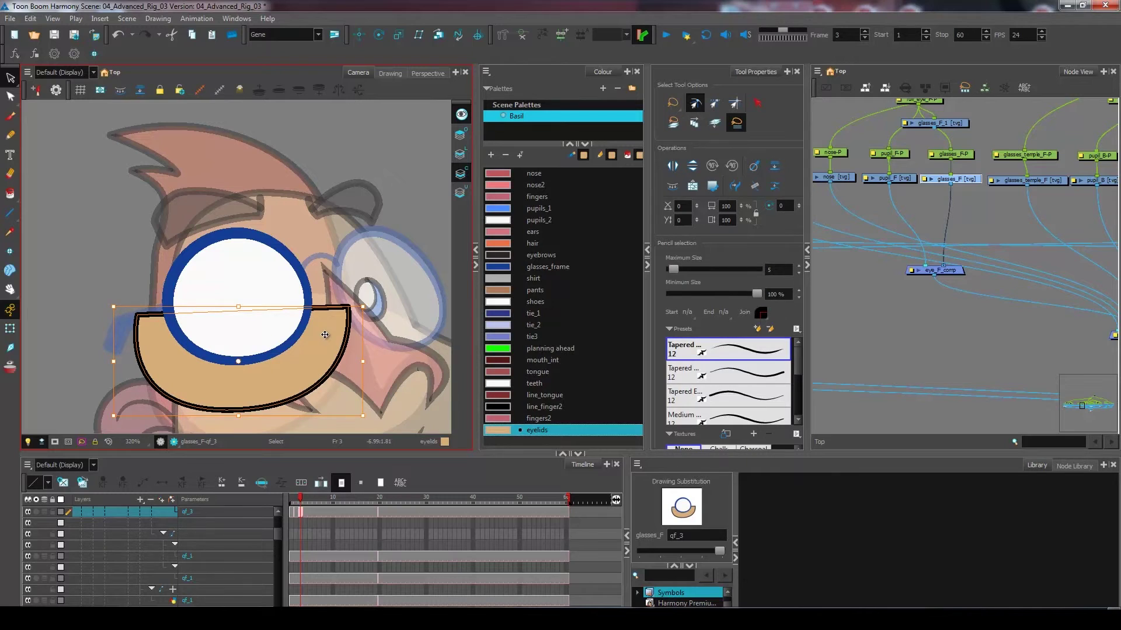
# Copy the upper eyelid from frame 2 onto qf_3's overlay art and move it down until its edge lines up with the lower lid.
pyautogui.click(296, 501)
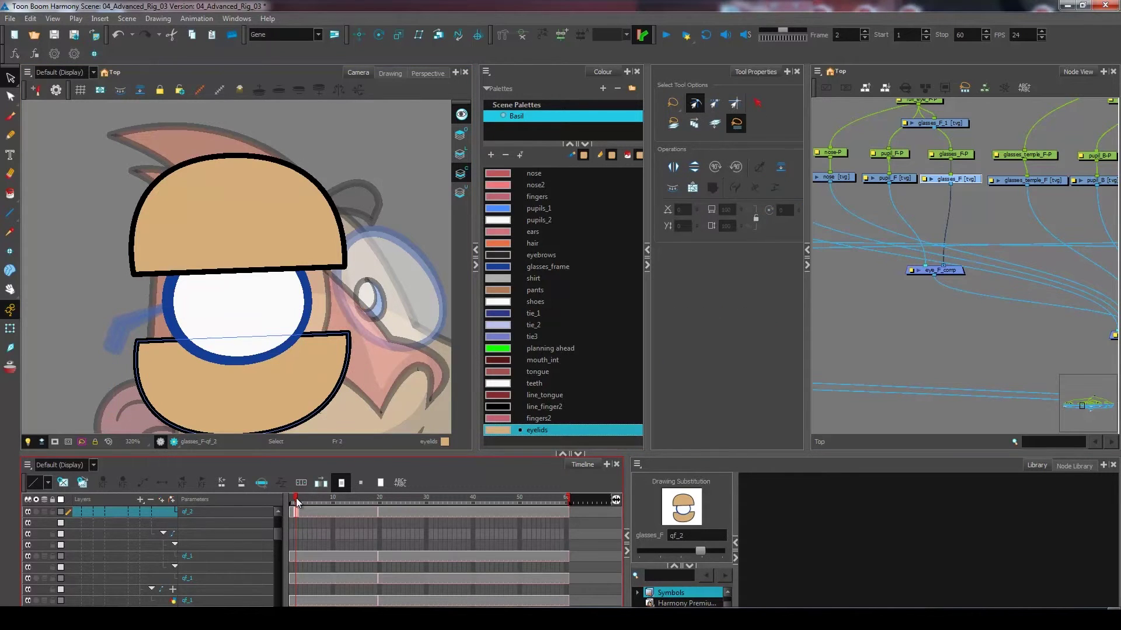
pyautogui.click(397, 214)
pyautogui.moveTo(396, 215)
pyautogui.mouseDown()
pyautogui.moveTo(261, 89)
pyautogui.moveTo(51, 251)
pyautogui.moveTo(345, 255)
pyautogui.mouseUp()
pyautogui.press('.')
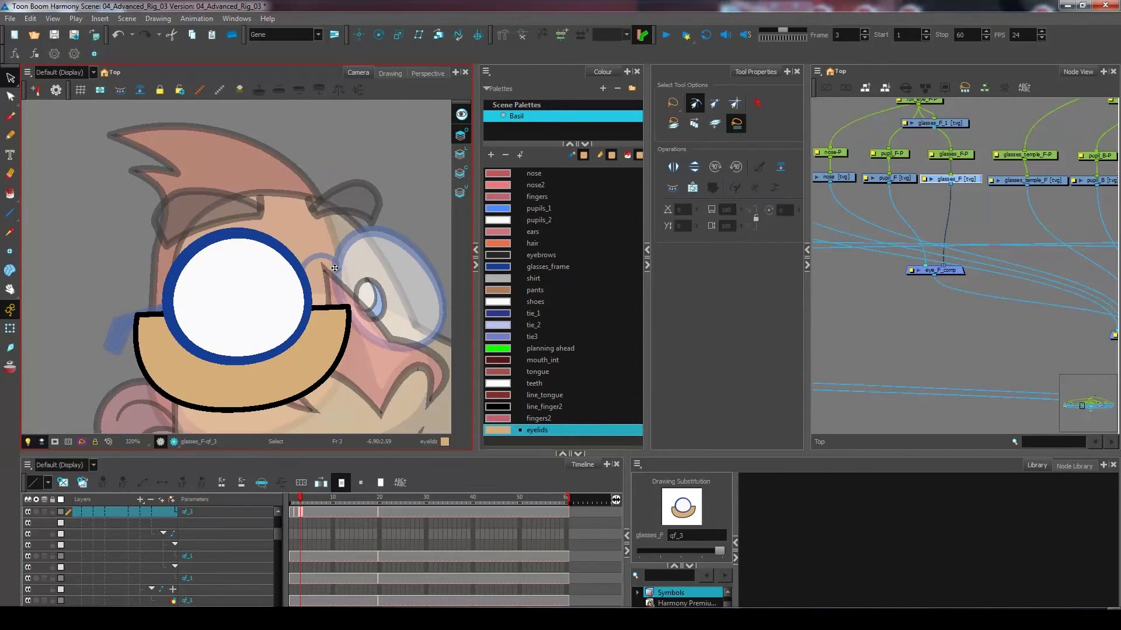
pyautogui.hotkey('ctrl', 'v')
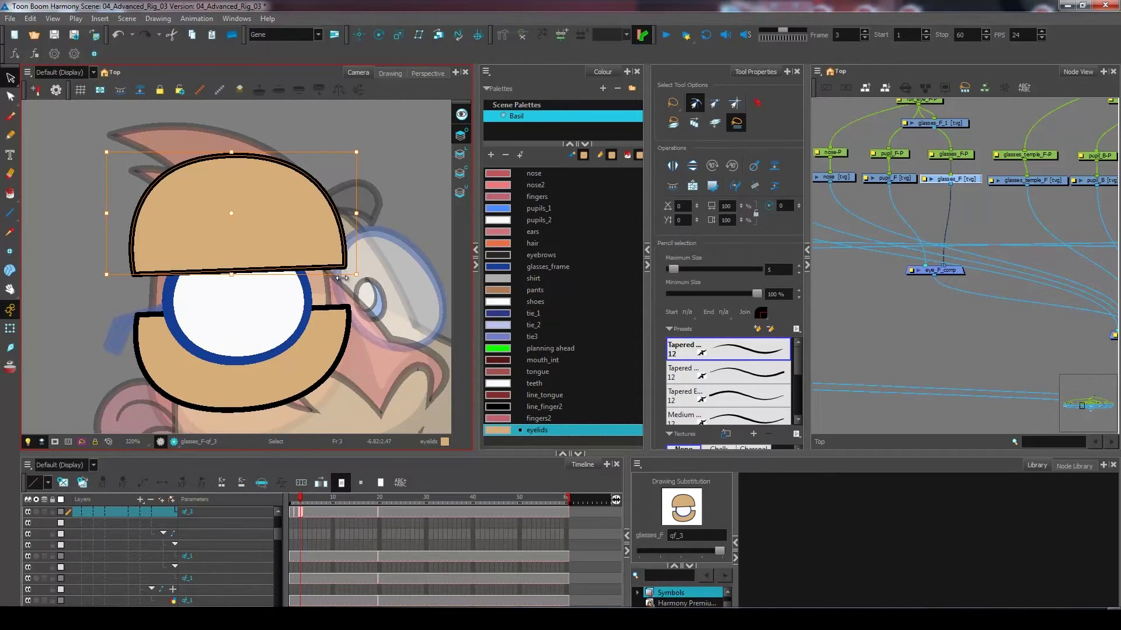
pyautogui.moveTo(343, 263); pyautogui.dragTo(342, 279)
pyautogui.press('Down')
pyautogui.press('Down')
pyautogui.press('Down')
pyautogui.press('Down')
pyautogui.press('Down')
pyautogui.press('Down')
pyautogui.press('Down')
pyautogui.press('Down')
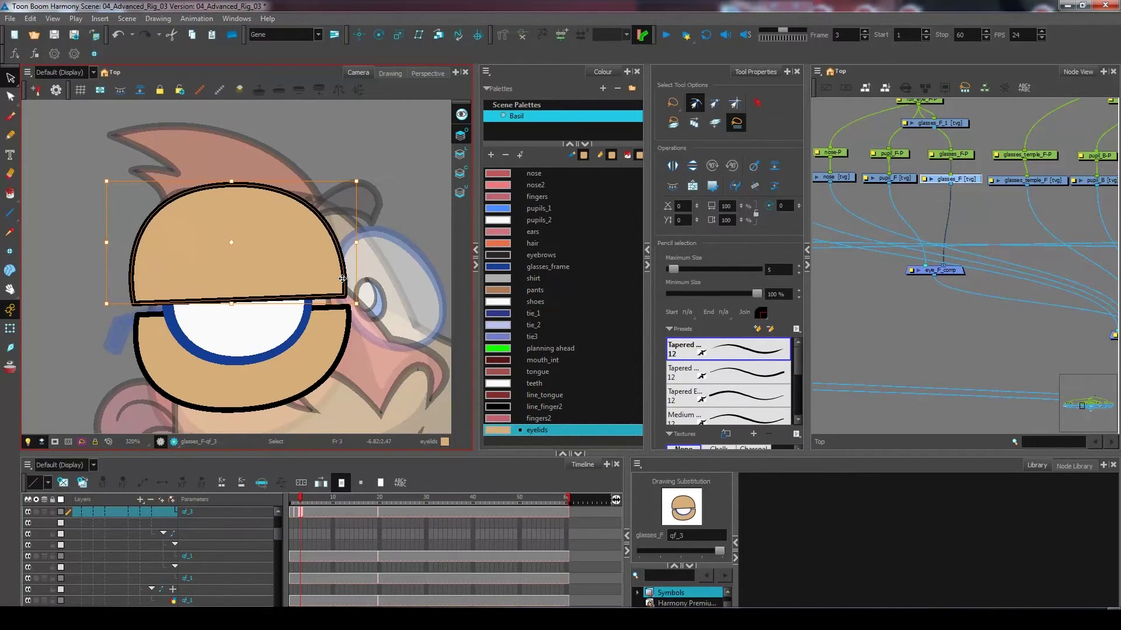
pyautogui.press('Down')
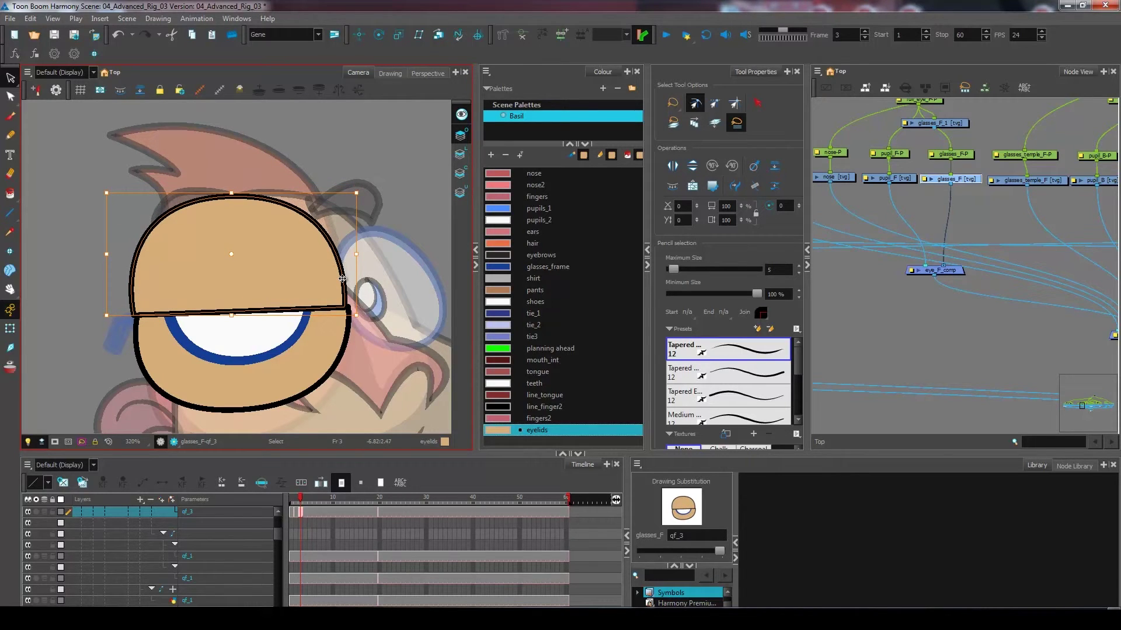
pyautogui.press('Right')
pyautogui.press('Down')
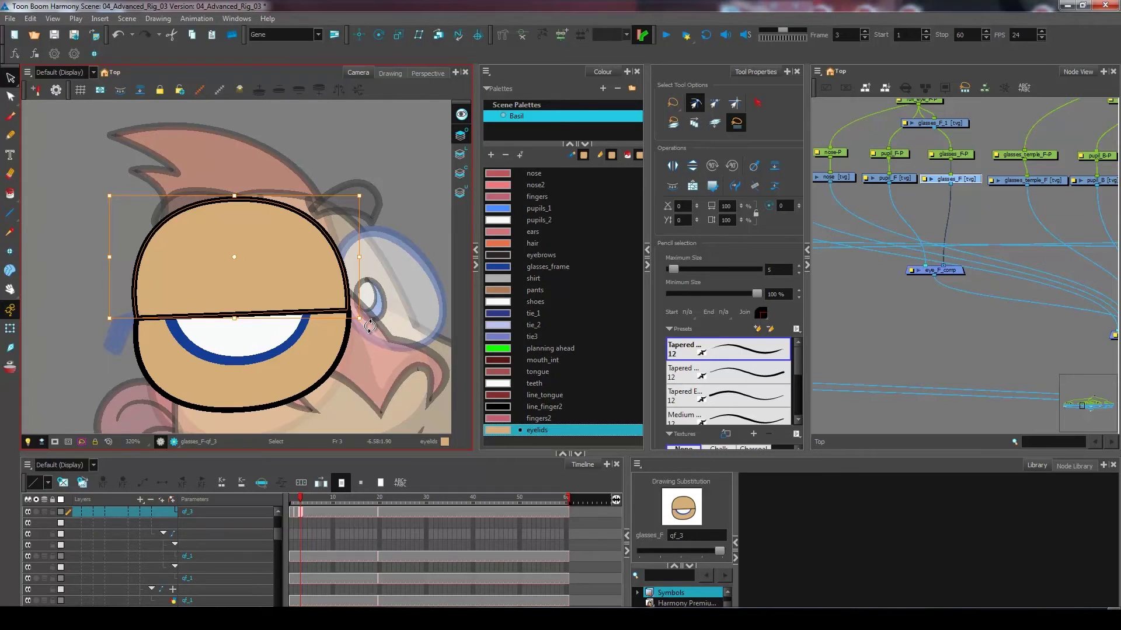
pyautogui.moveTo(370, 327); pyautogui.dragTo(372, 325)
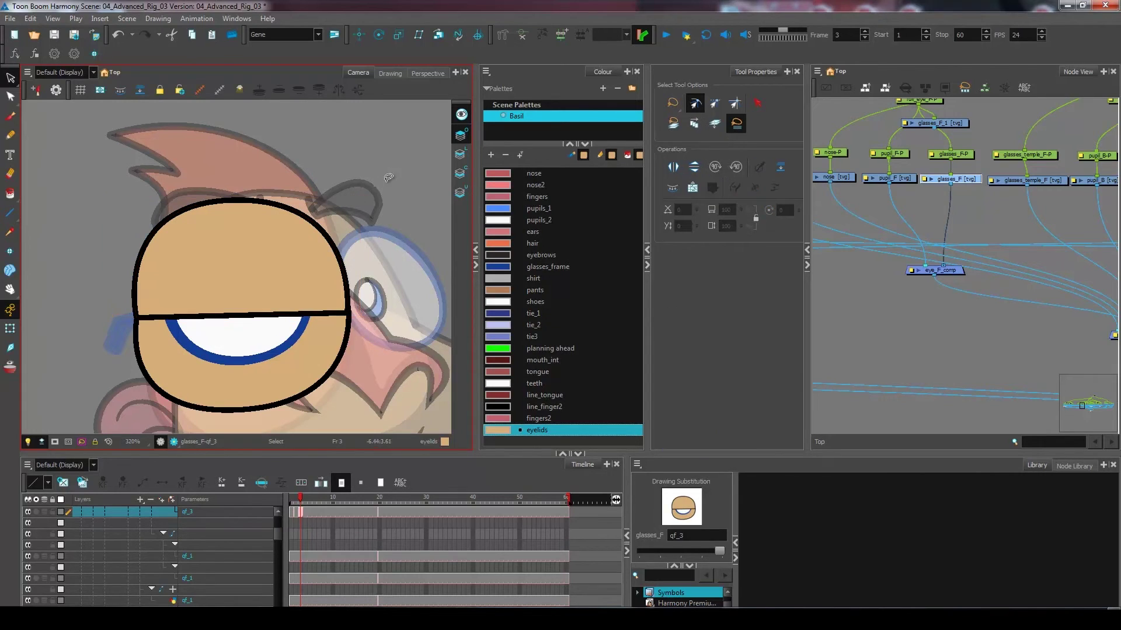
# Deselect the lens drawing and check the frame 3 eyelids against the whole head.
pyautogui.click(10, 329)
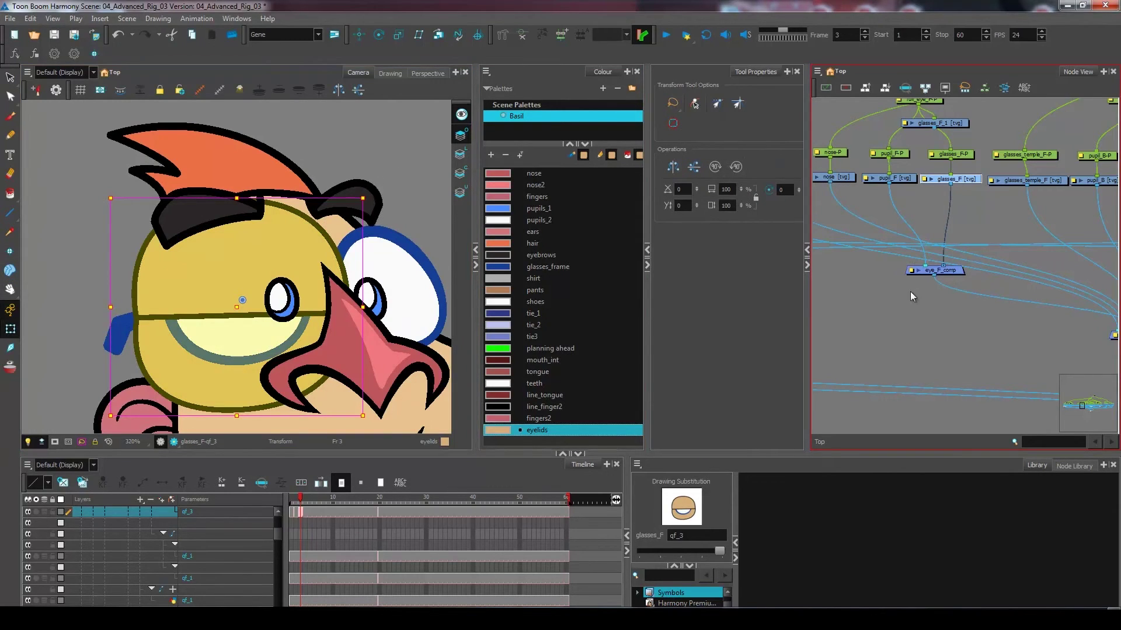
pyautogui.click(909, 293)
pyautogui.press('1')
pyautogui.moveTo(277, 295); pyautogui.dragTo(224, 255)
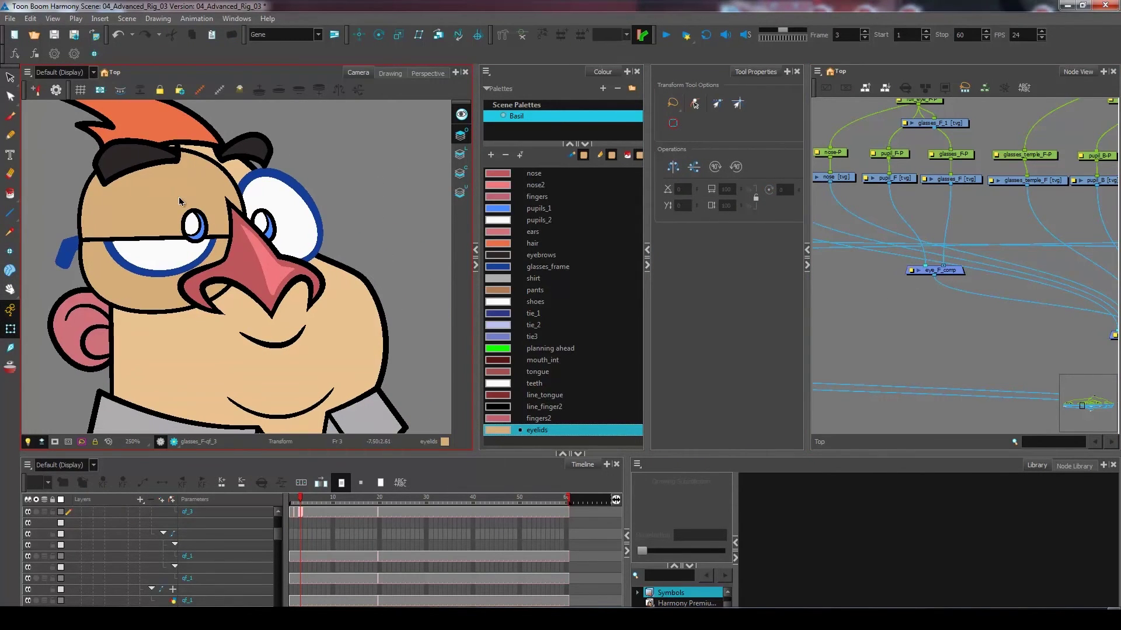